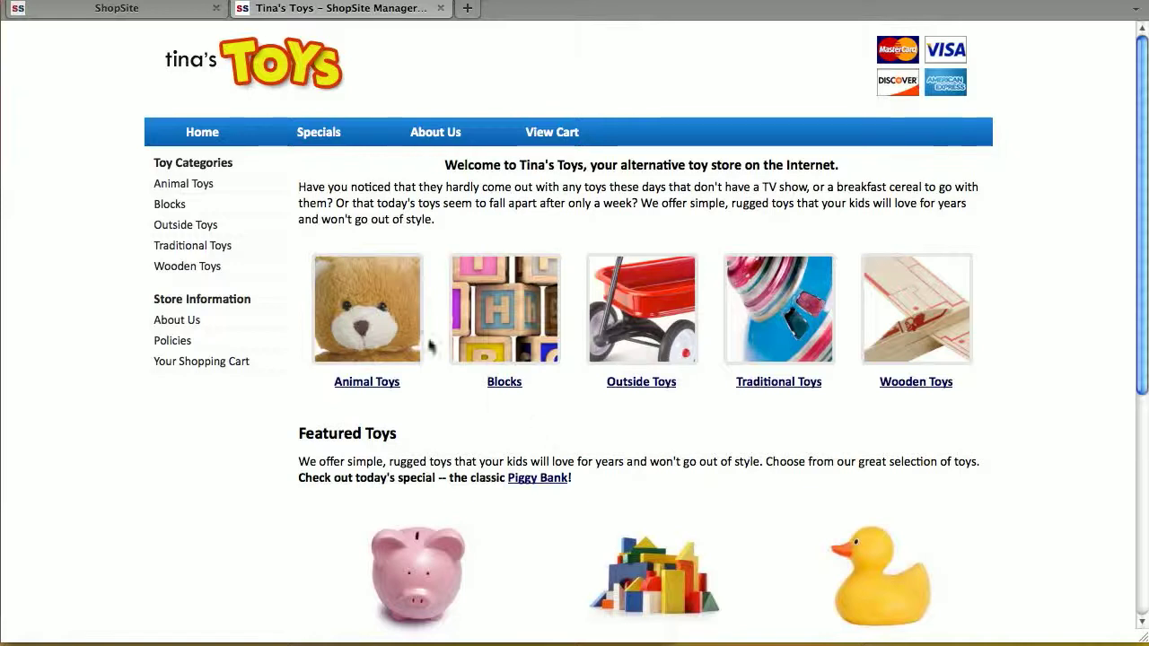
- Switch from the Tina's Toys storefront to the ShopSite Manager back-office home
click(153, 9)
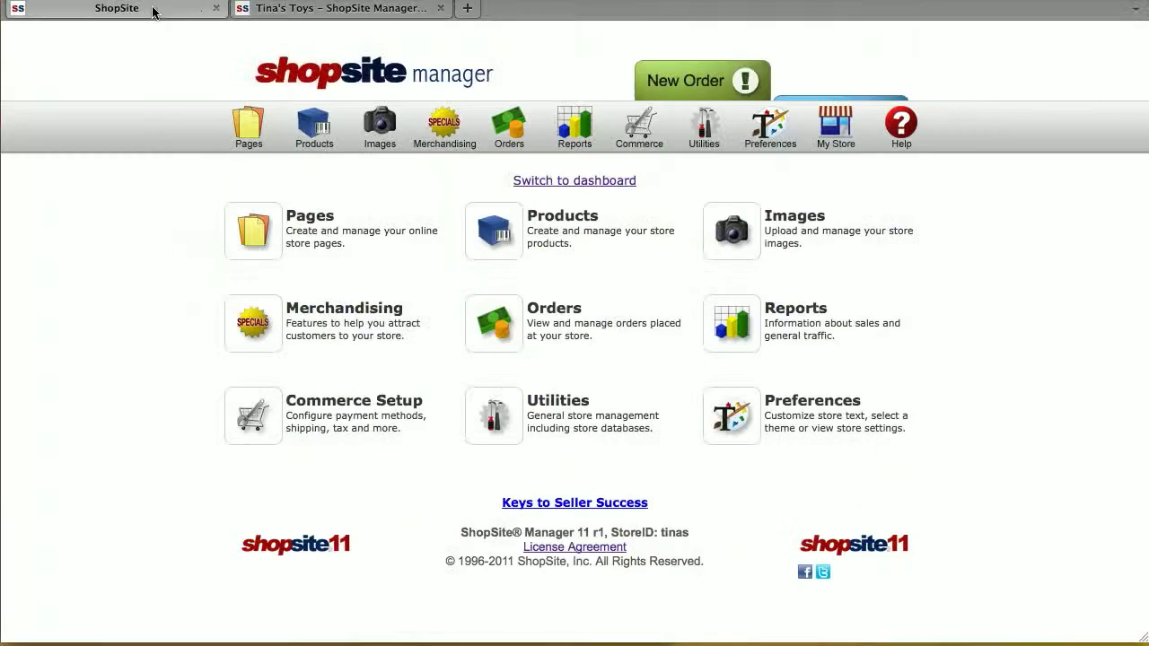
- Bulk-edit all nine store pages with PowerEdit, choosing the Search Products and Index attributes
click(258, 128)
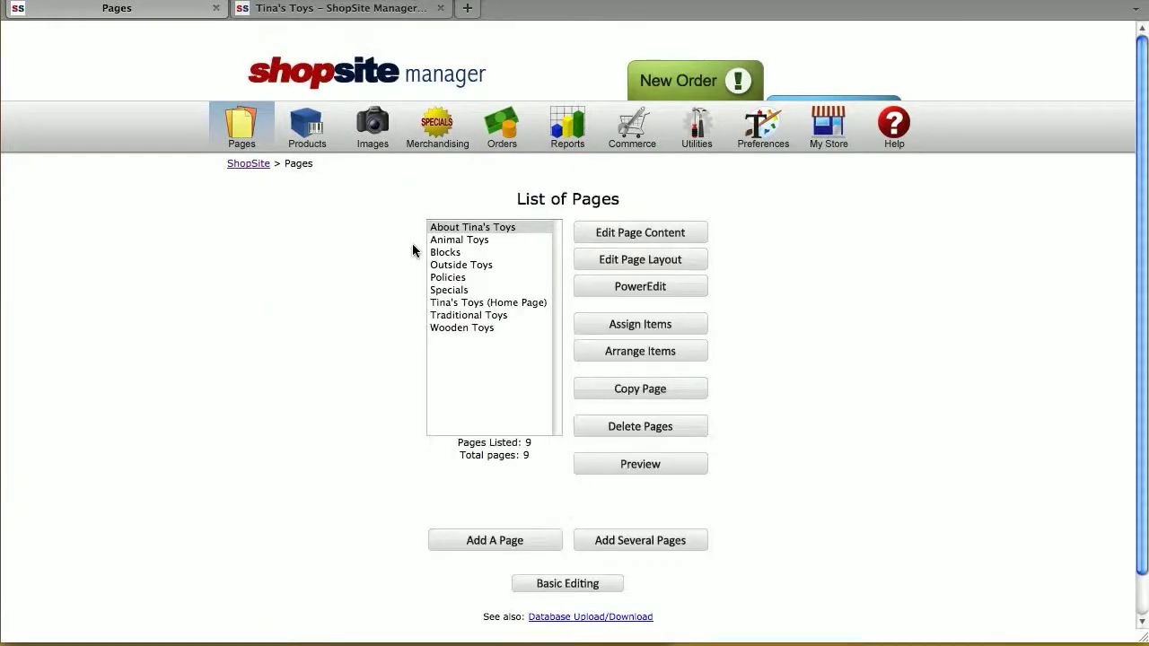
drag(492, 226, 493, 329)
click(606, 291)
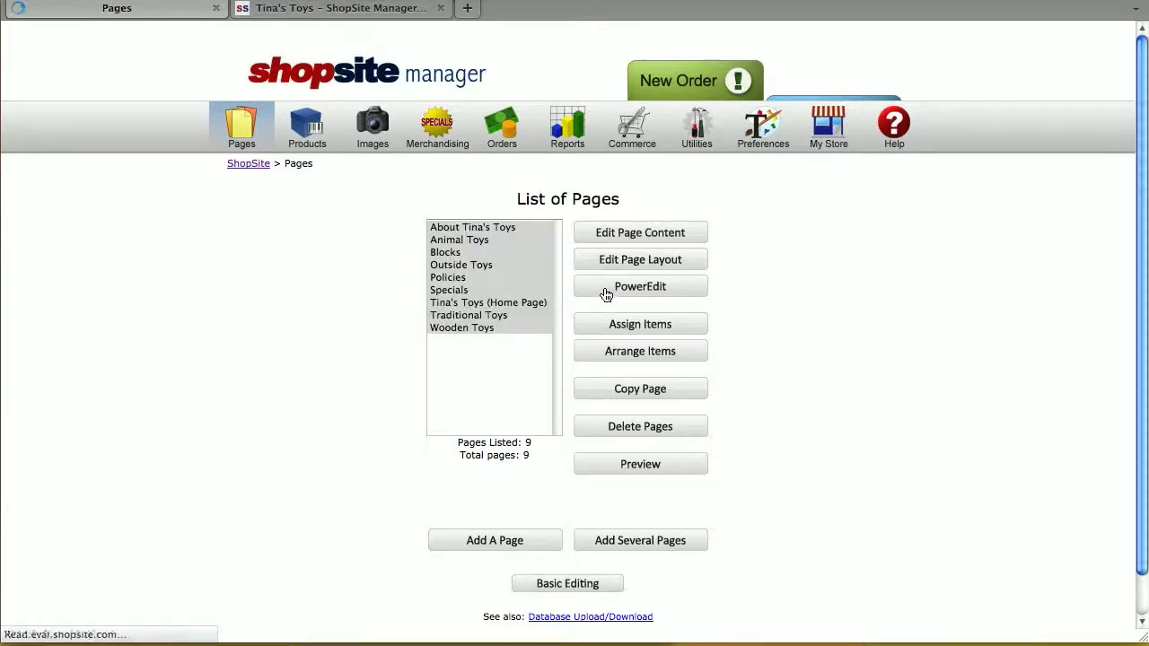
scroll(493, 306, down, 3)
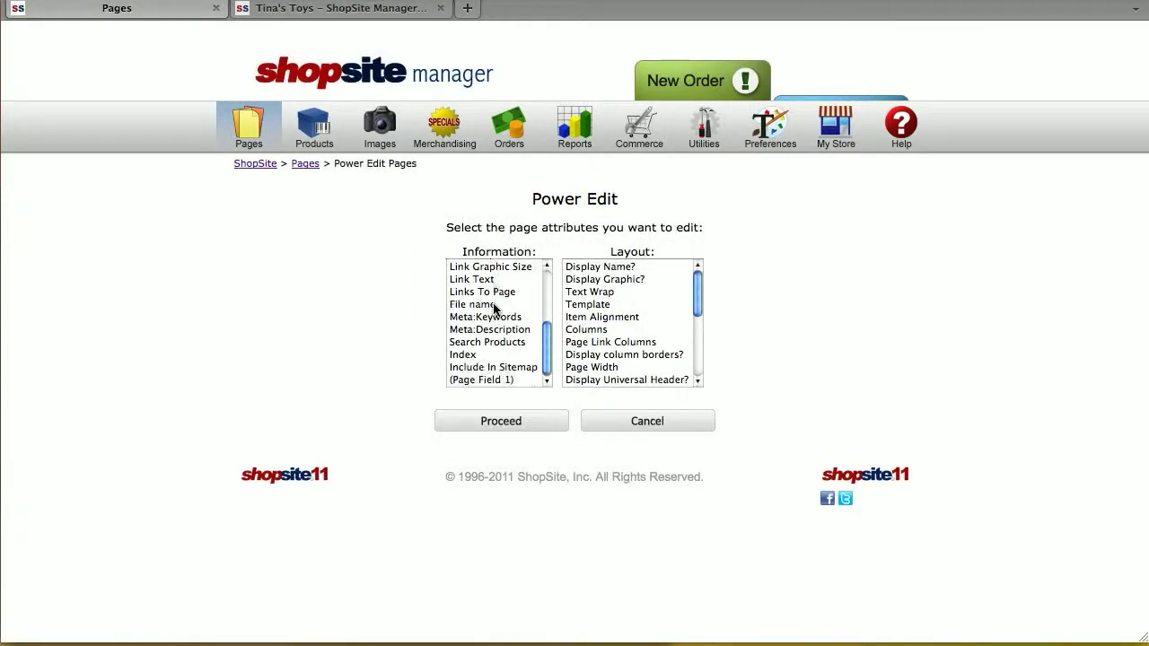
click(477, 345)
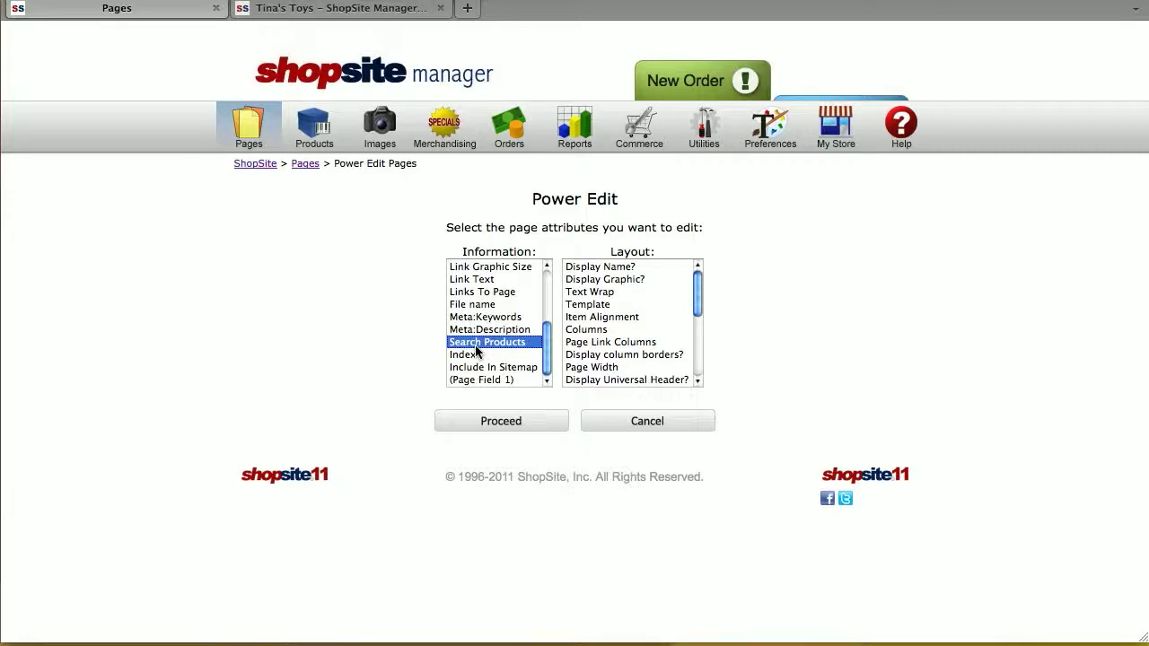
shift+click(477, 355)
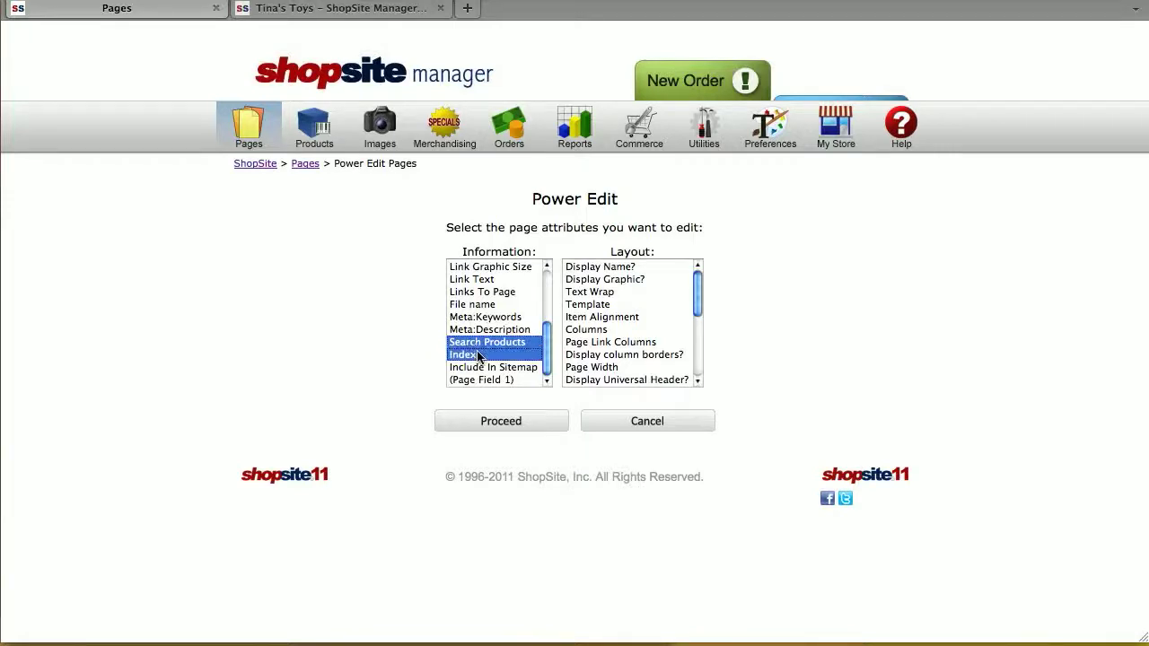
click(508, 422)
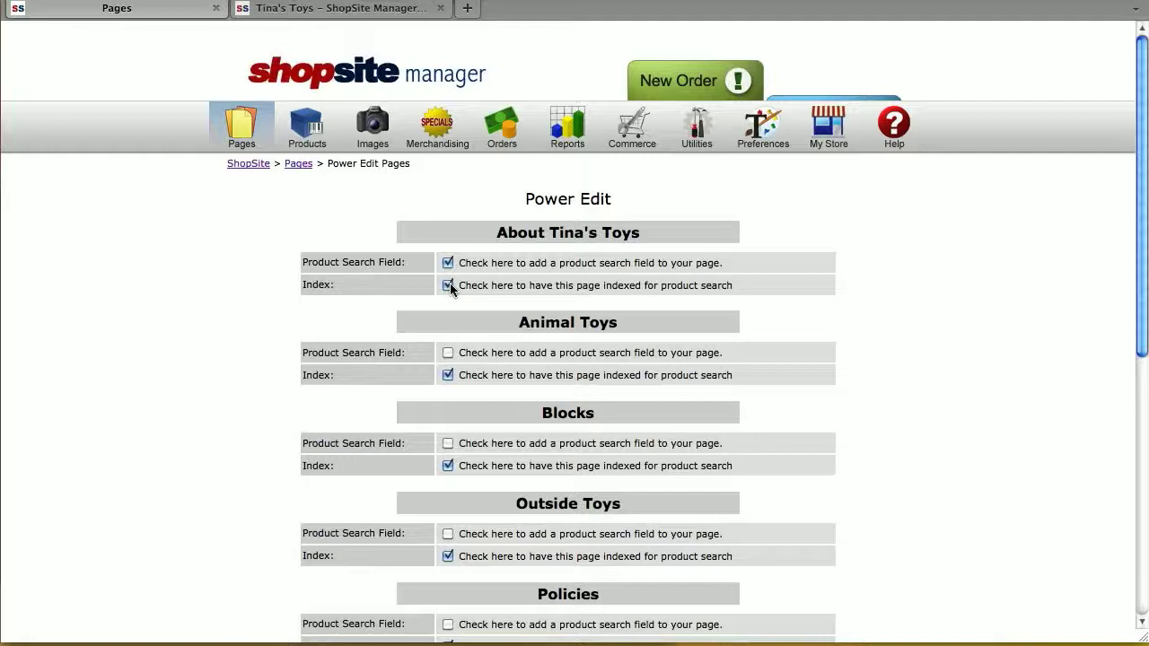
- Enable the product search field on Animal Toys, Blocks, Outside Toys, Policies and Specials
click(448, 353)
click(449, 443)
scroll(552, 443, down, 3)
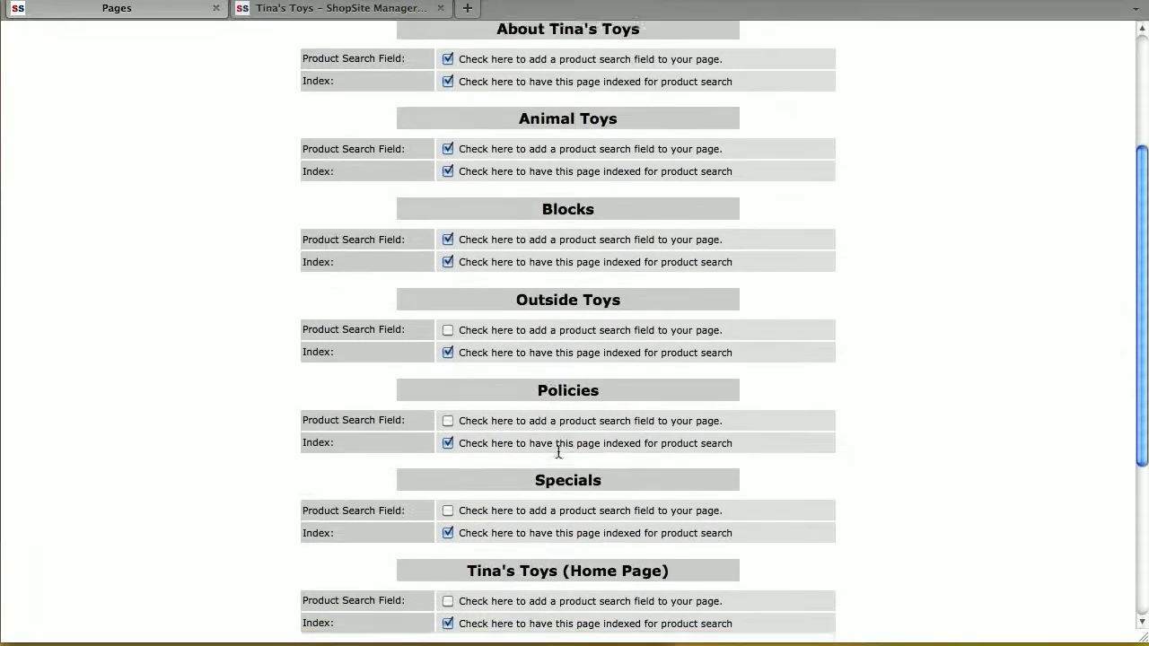
click(448, 324)
click(448, 414)
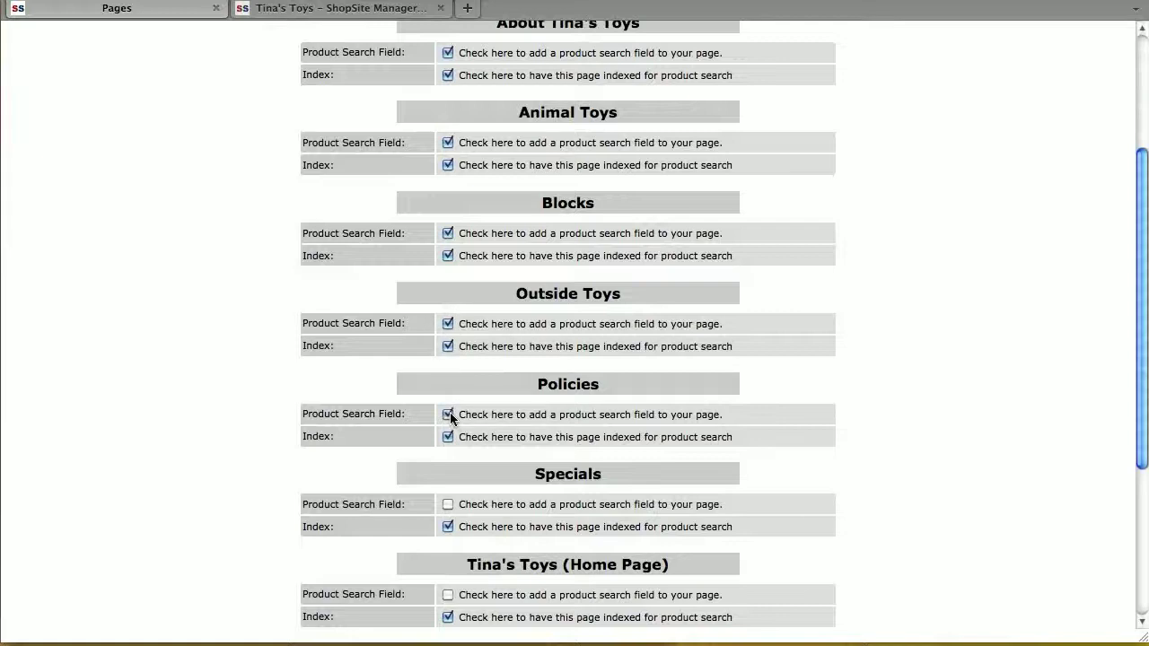
click(448, 505)
- Enable it on the home page, Traditional Toys and Wooden Toys, then save and republish
scroll(488, 486, down, 4)
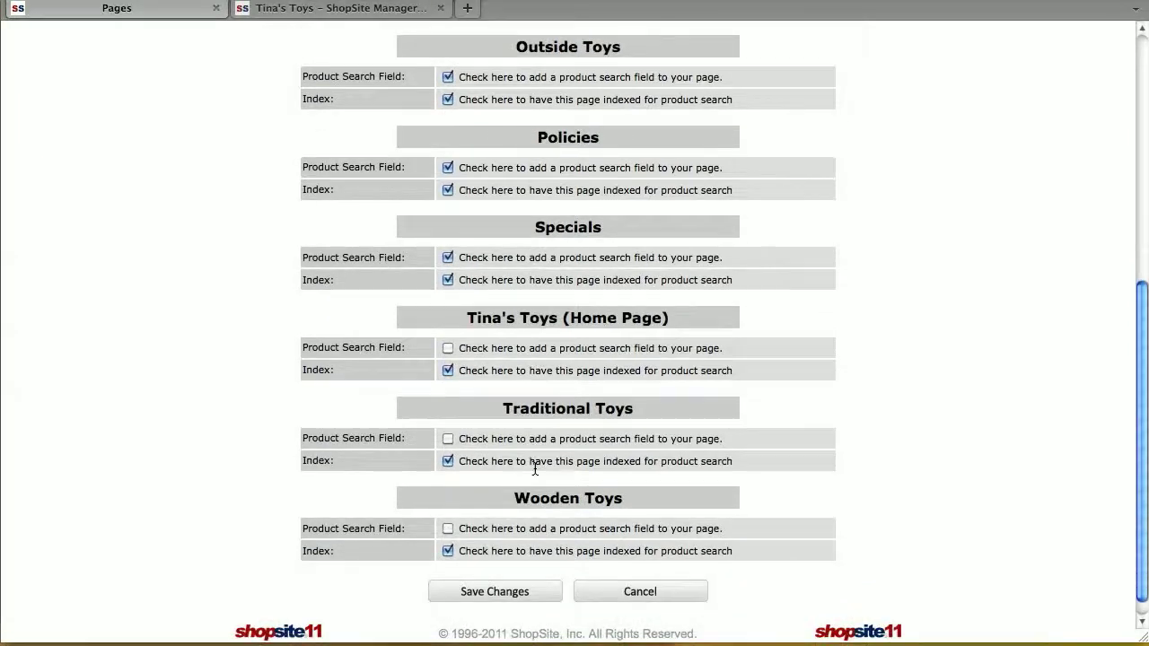
click(448, 349)
click(448, 439)
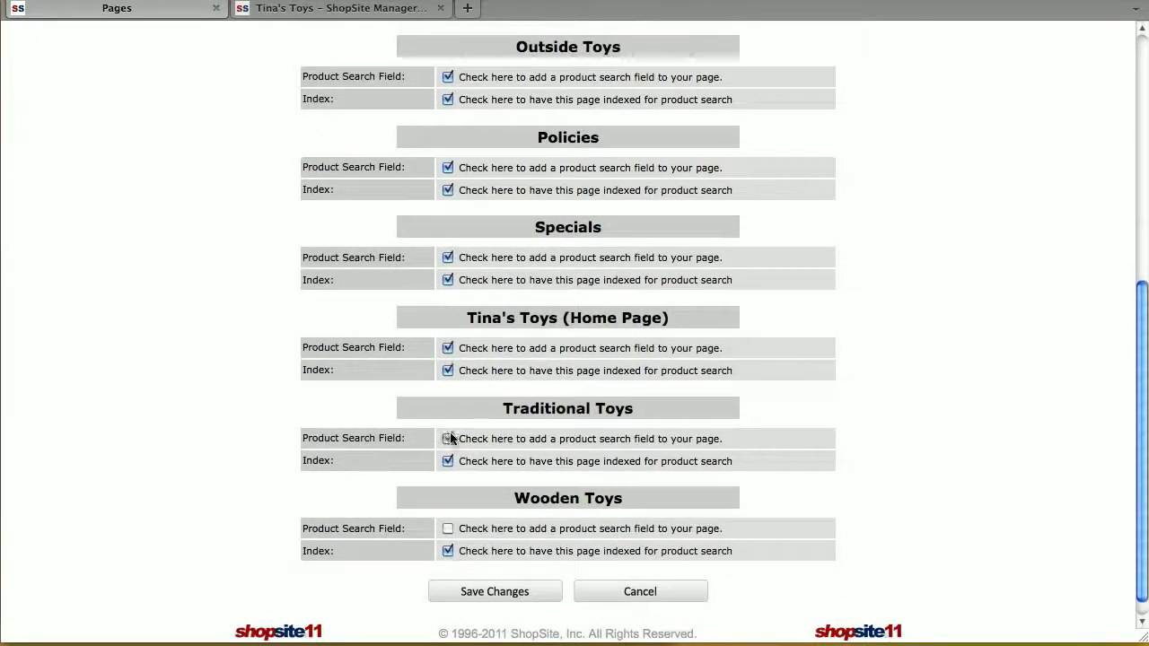
click(448, 529)
click(476, 591)
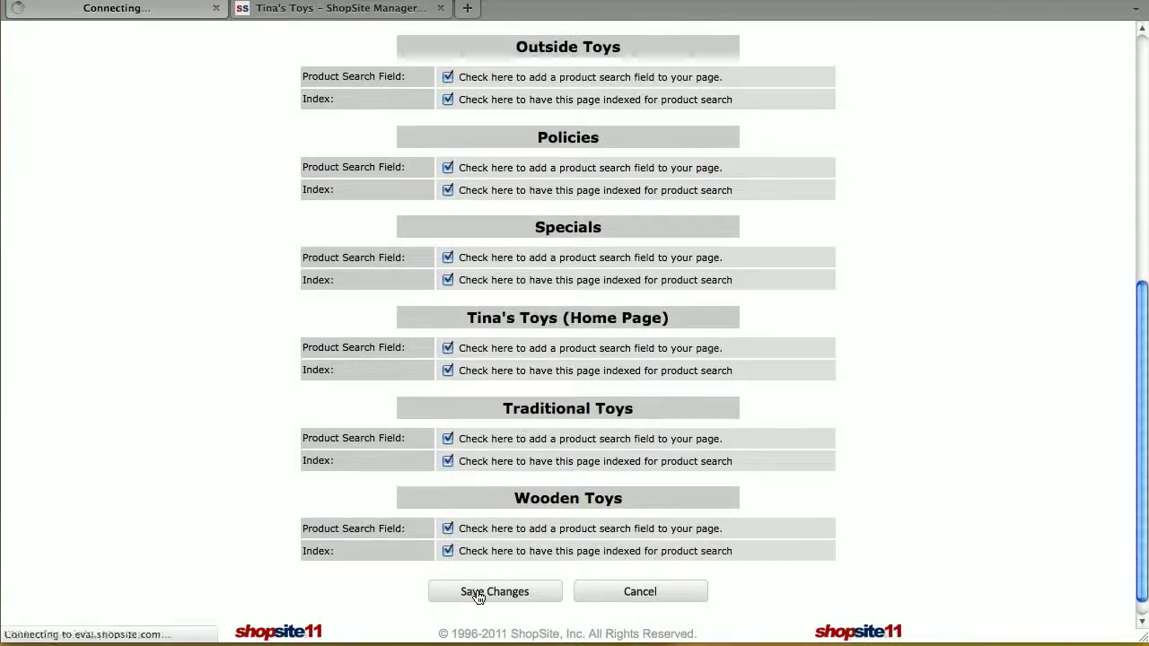
click(831, 81)
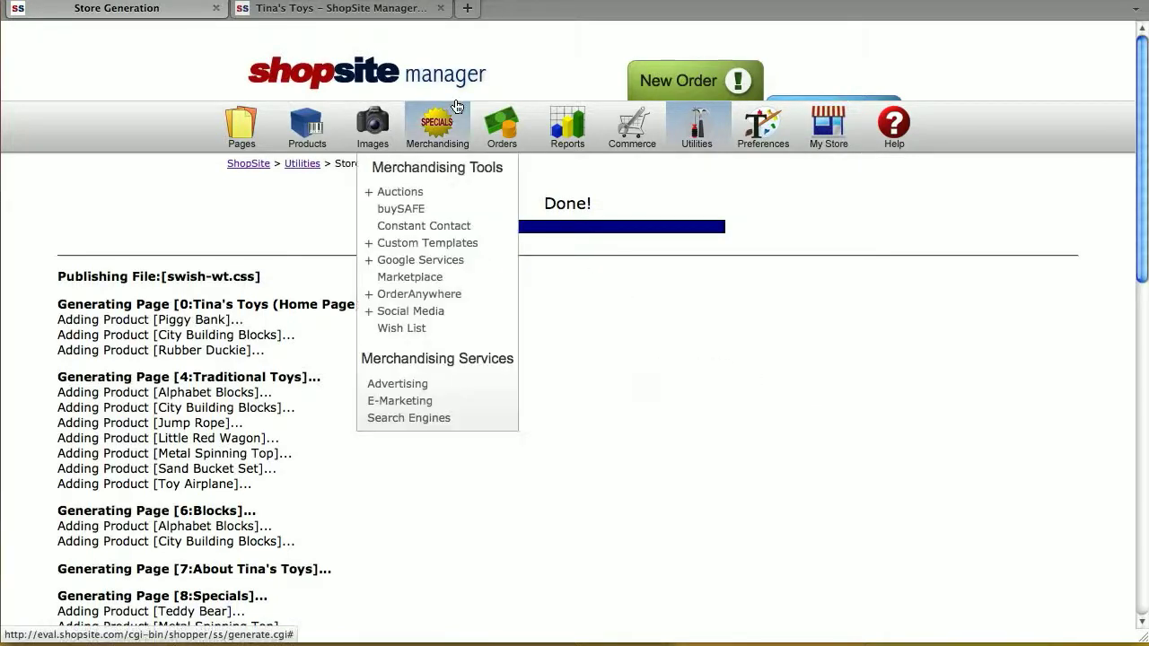
- Reload the Tina's Toys storefront to reveal the new header search box with Go button
click(386, 8)
right_click(848, 219)
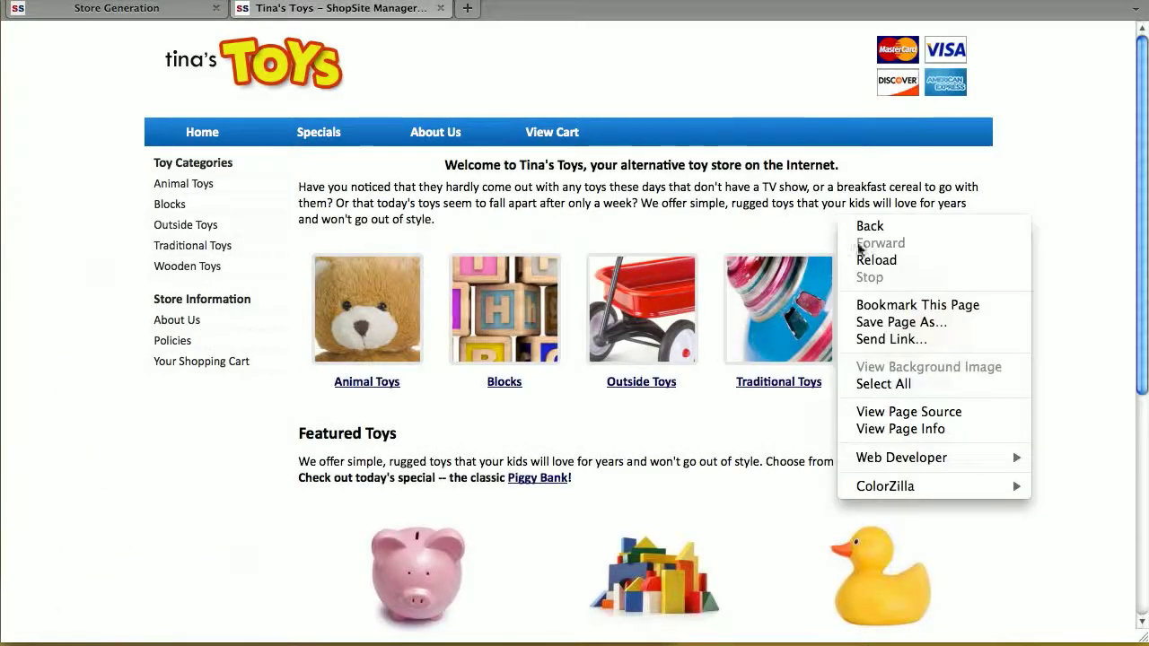
click(866, 260)
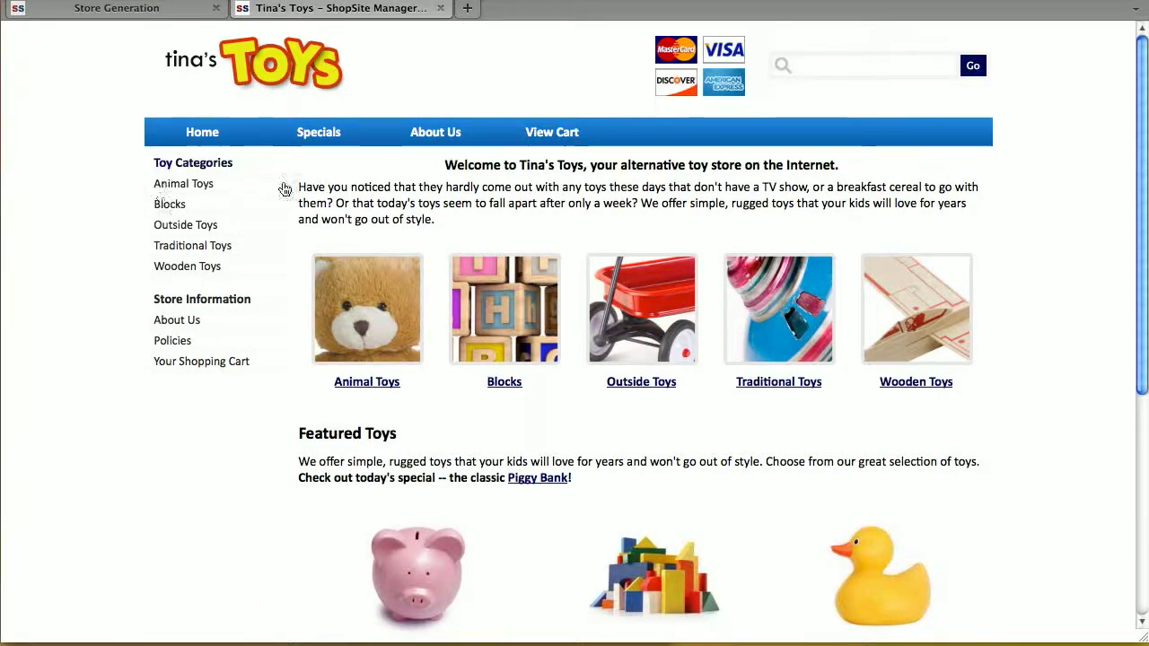
- Search the storefront for 'toy' and scroll through the eight matching products
click(838, 67)
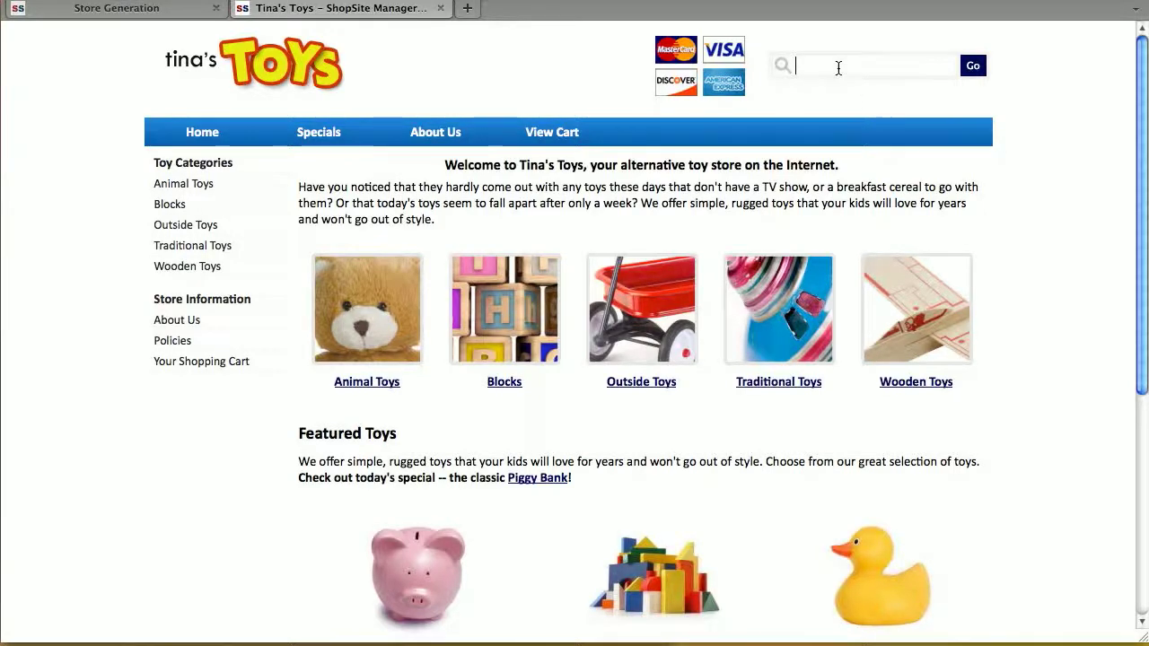
text(toy)
key(Return)
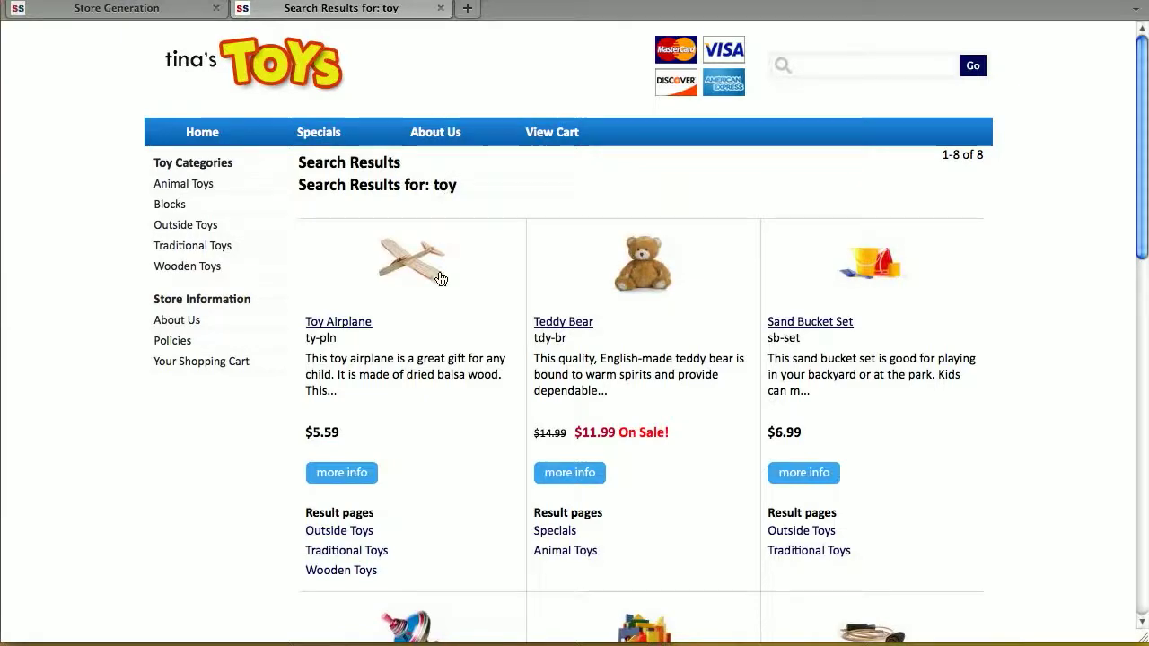
scroll(854, 296, down, 8)
scroll(854, 304, down, 10)
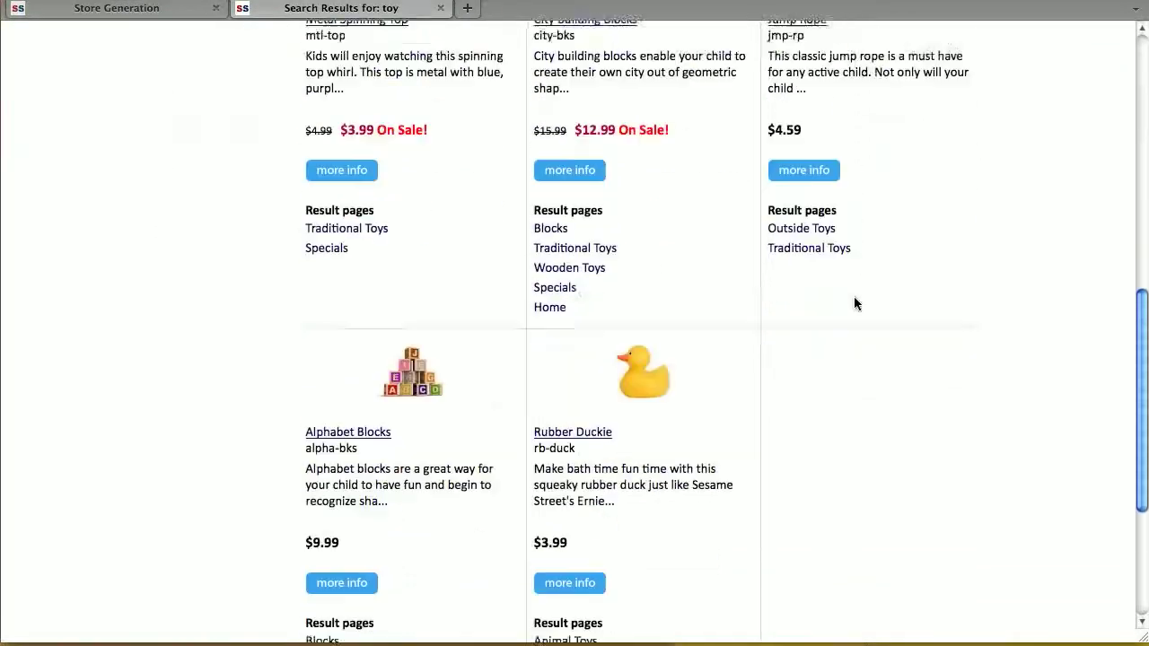
scroll(854, 303, up, 10)
scroll(854, 303, down, 12)
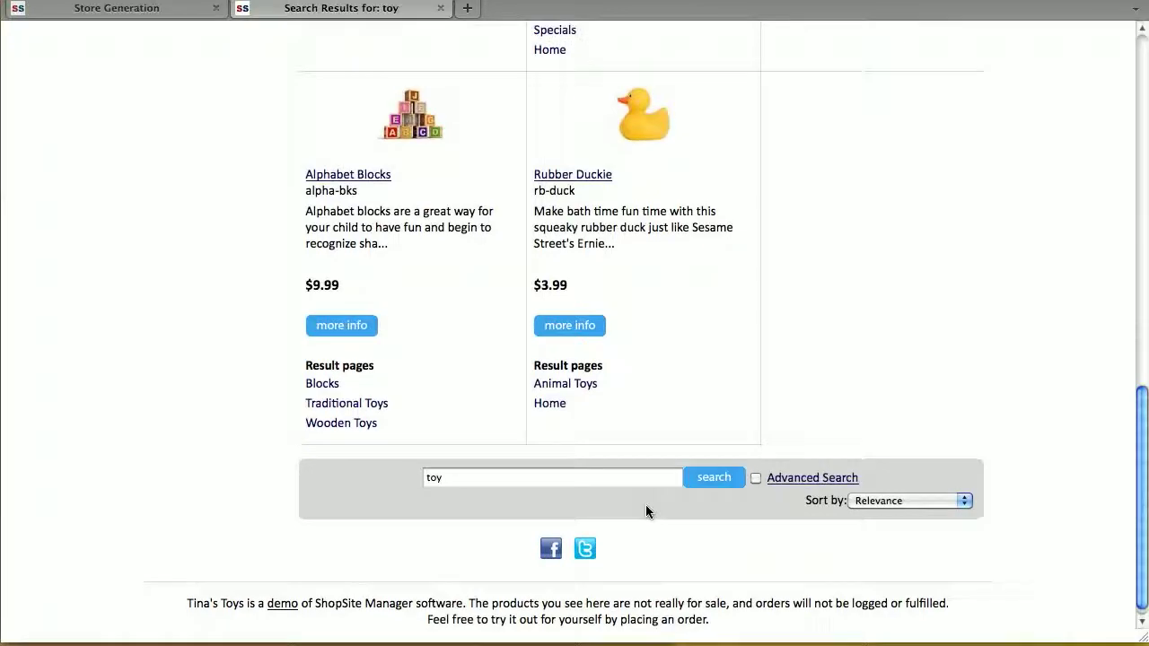
scroll(647, 512, up, 12)
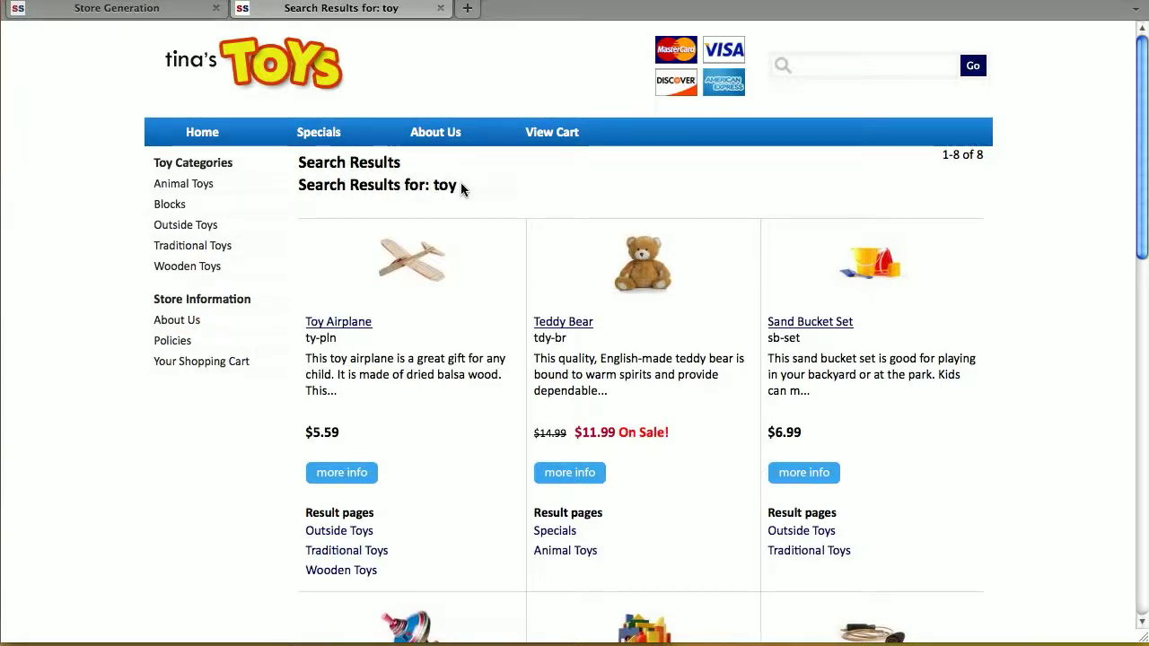
- Return to ShopSite Manager and open Preferences > Search Settings
click(182, 9)
mouse_move(498, 205)
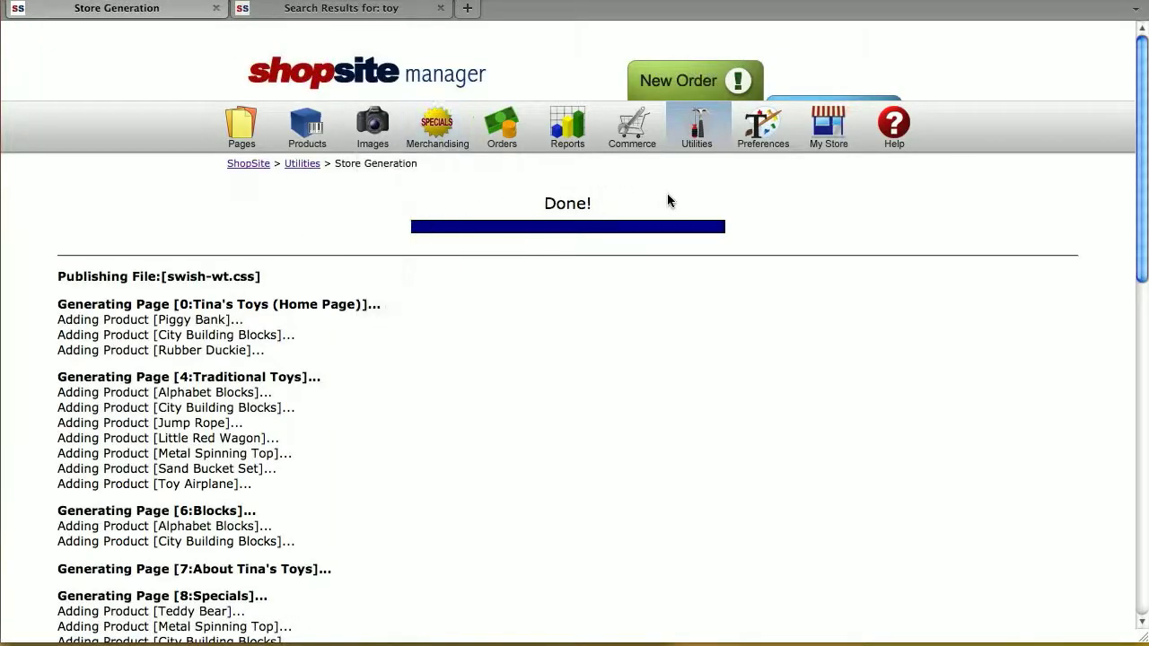
click(769, 162)
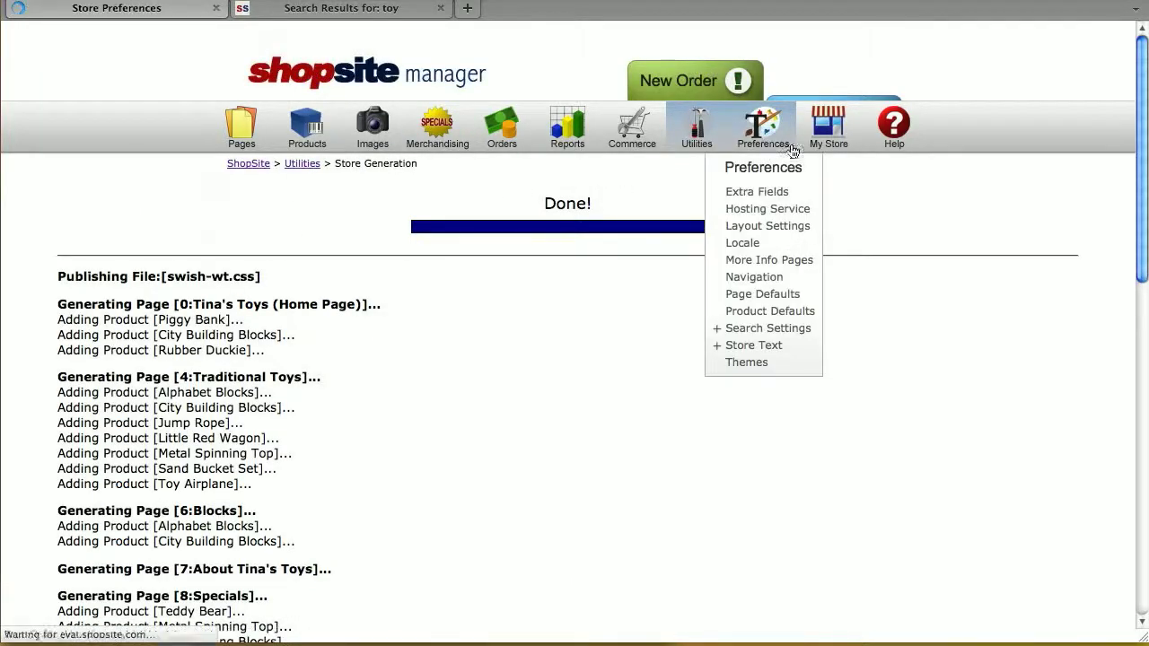
click(608, 236)
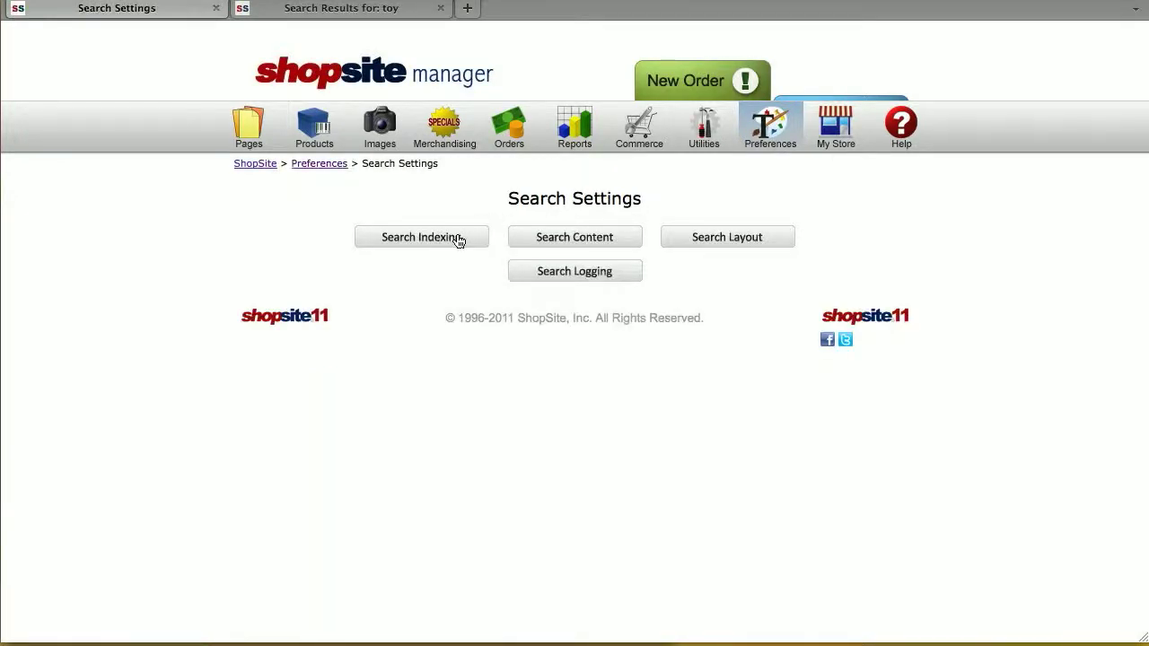
click(458, 239)
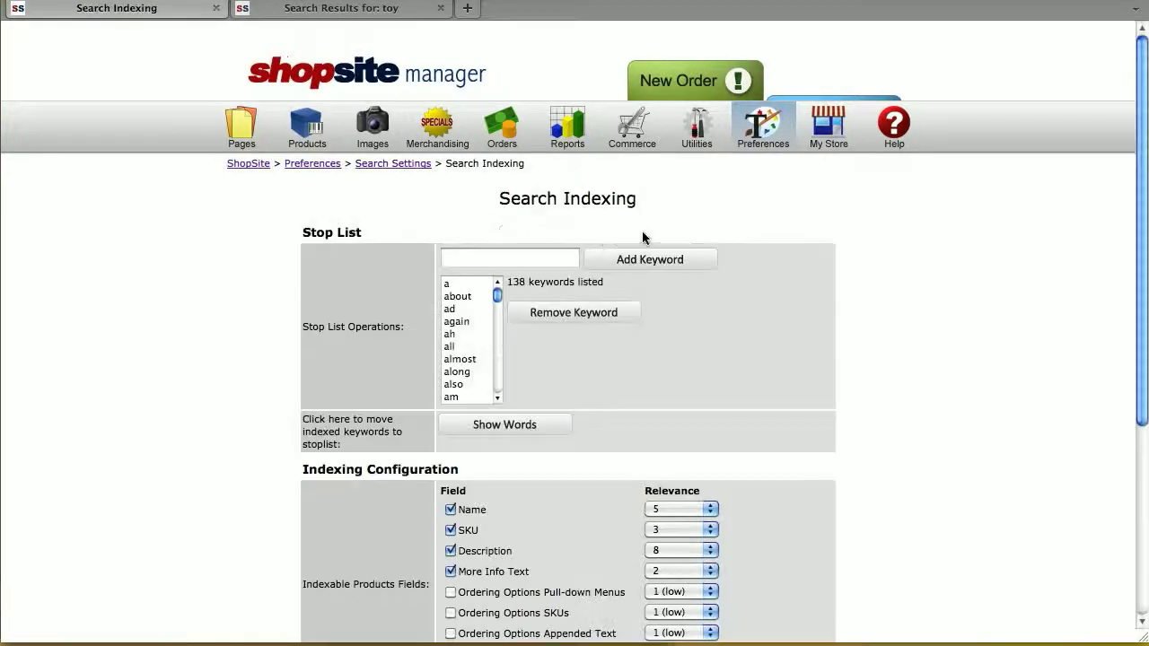
scroll(914, 275, down, 5)
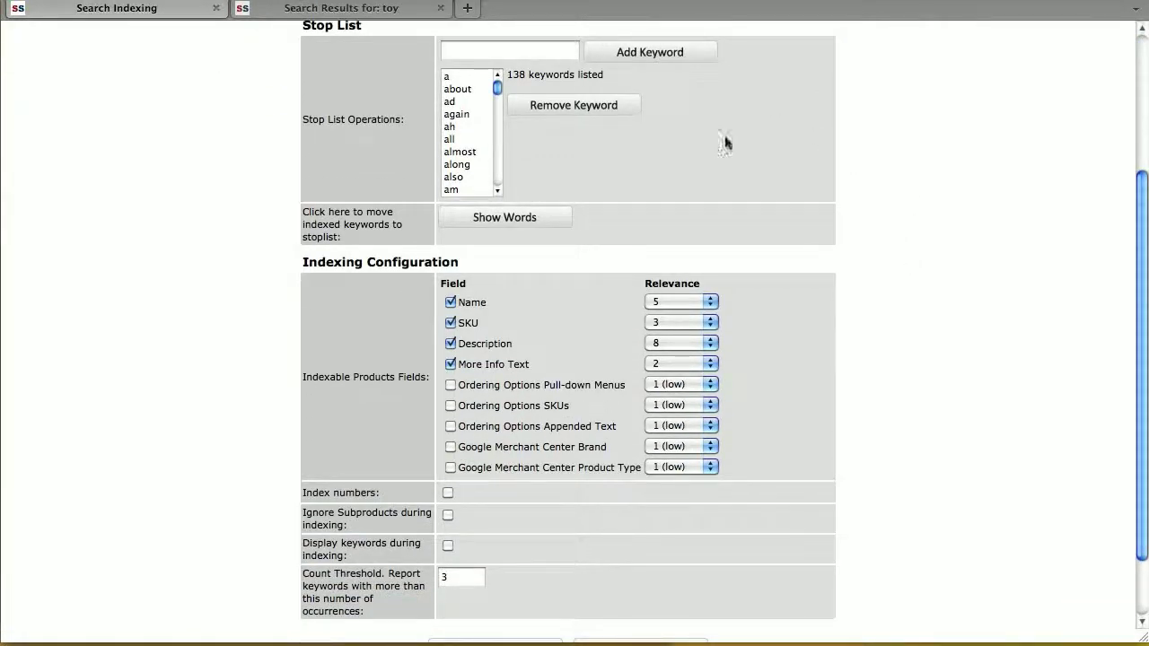
scroll(819, 167, down, 2)
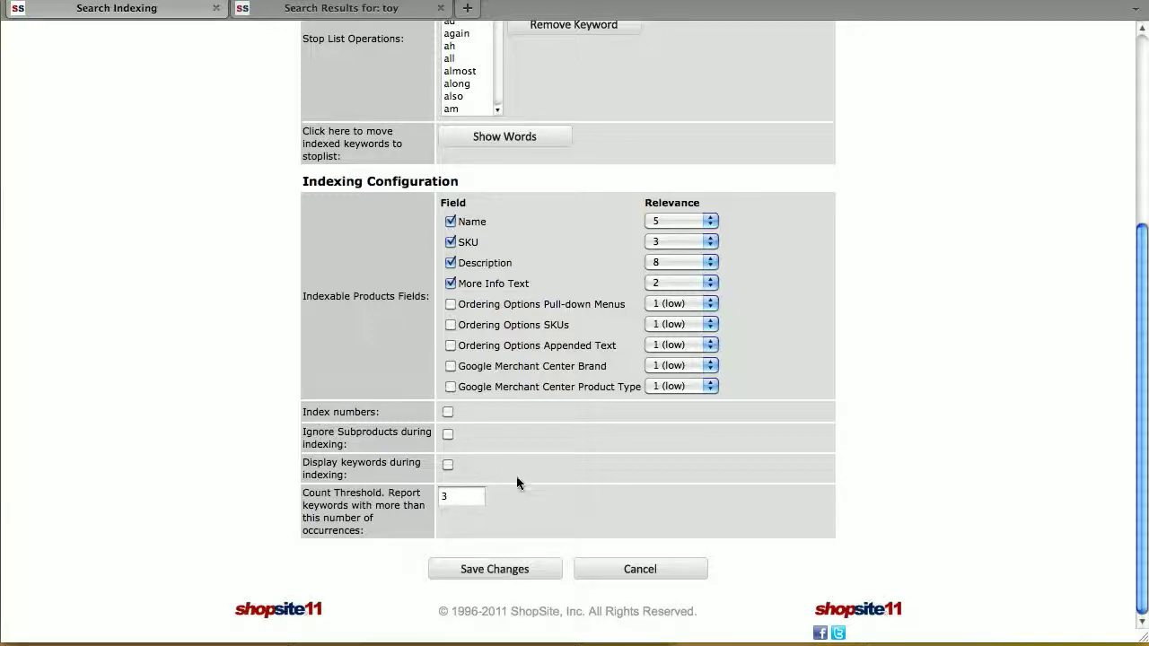
click(534, 573)
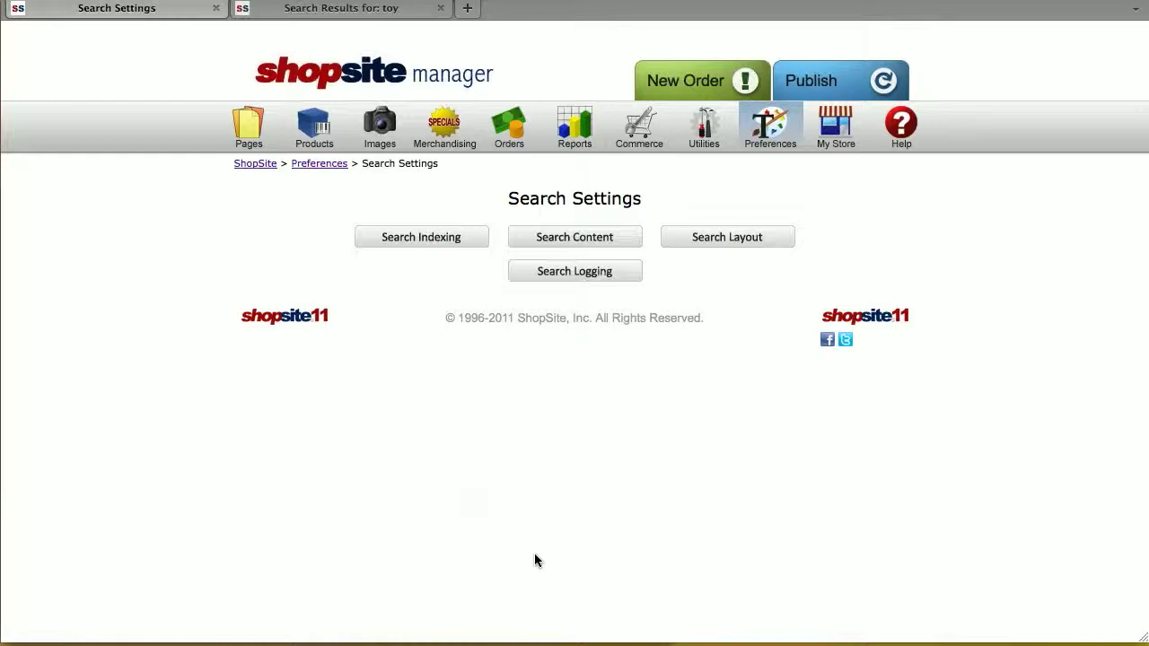
click(585, 241)
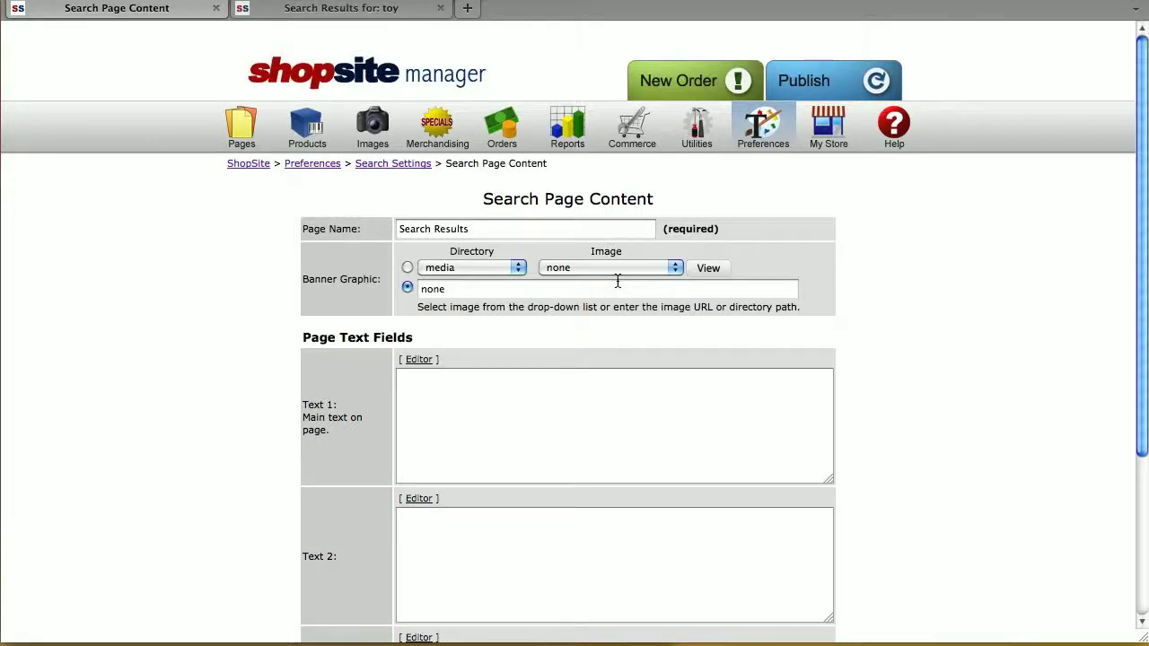
scroll(653, 406, down, 5)
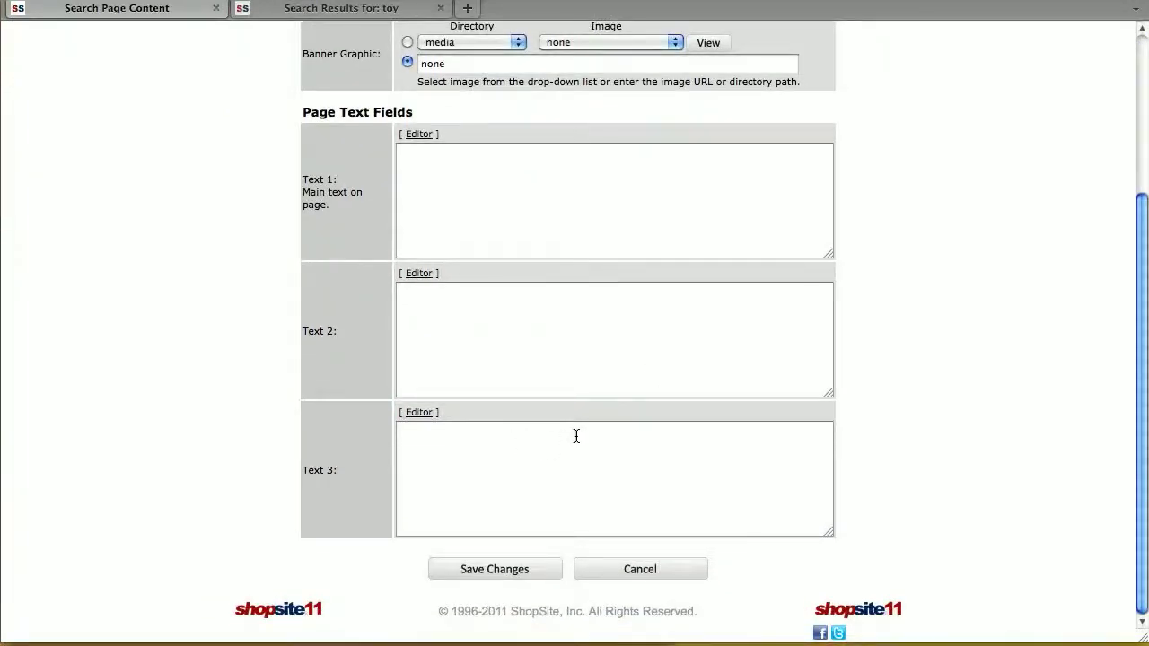
click(541, 571)
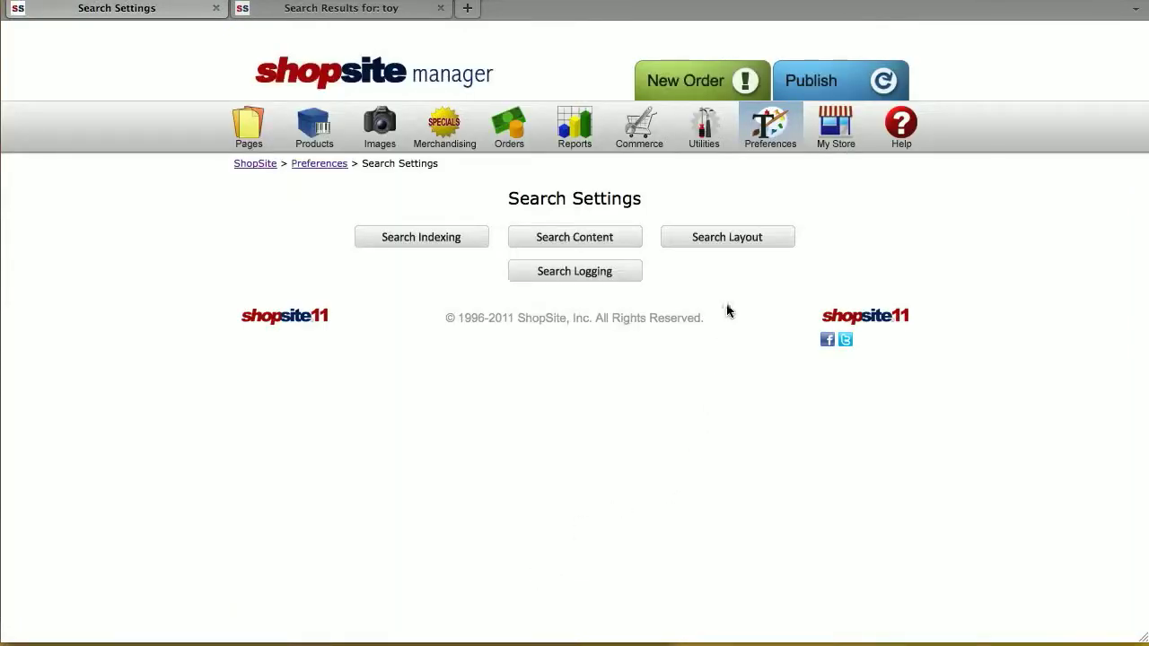
- In Search Layout, turn off Name Toggle, choose Four columns, and raise maximum description characters from 85 to 300
click(751, 245)
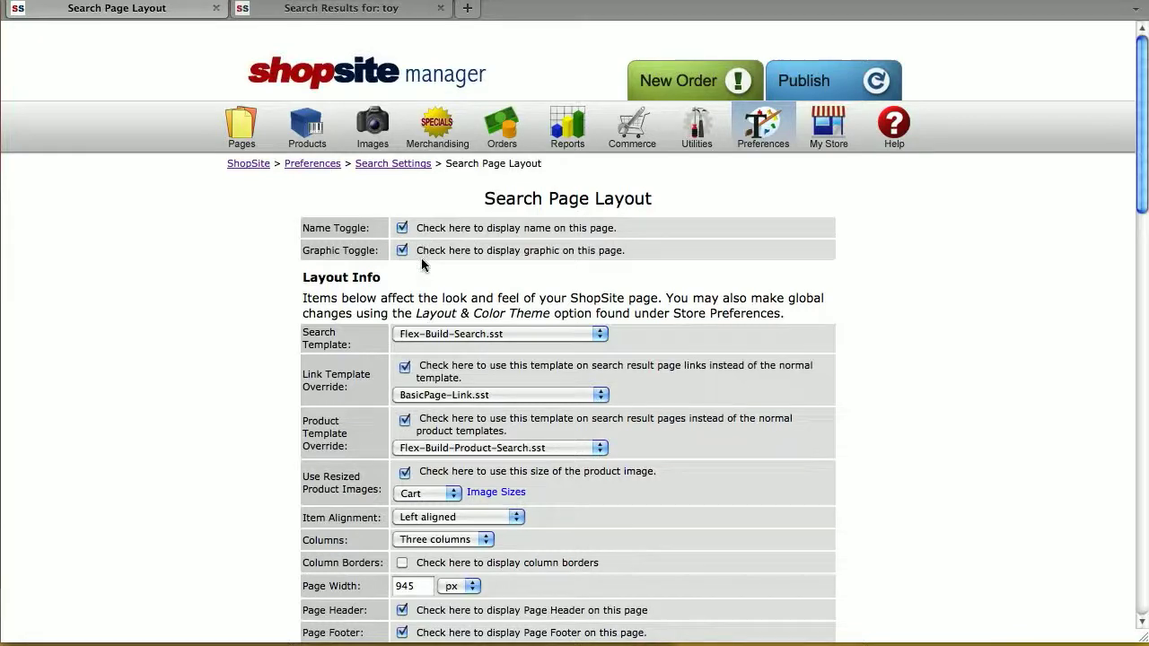
click(403, 229)
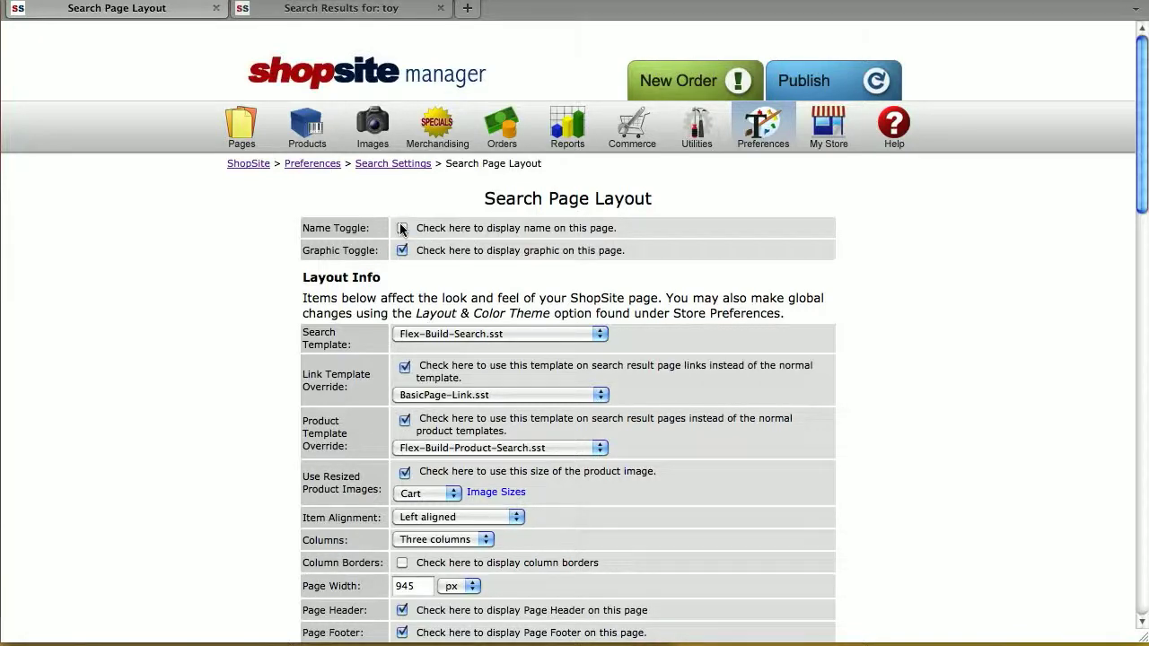
scroll(778, 282, down, 6)
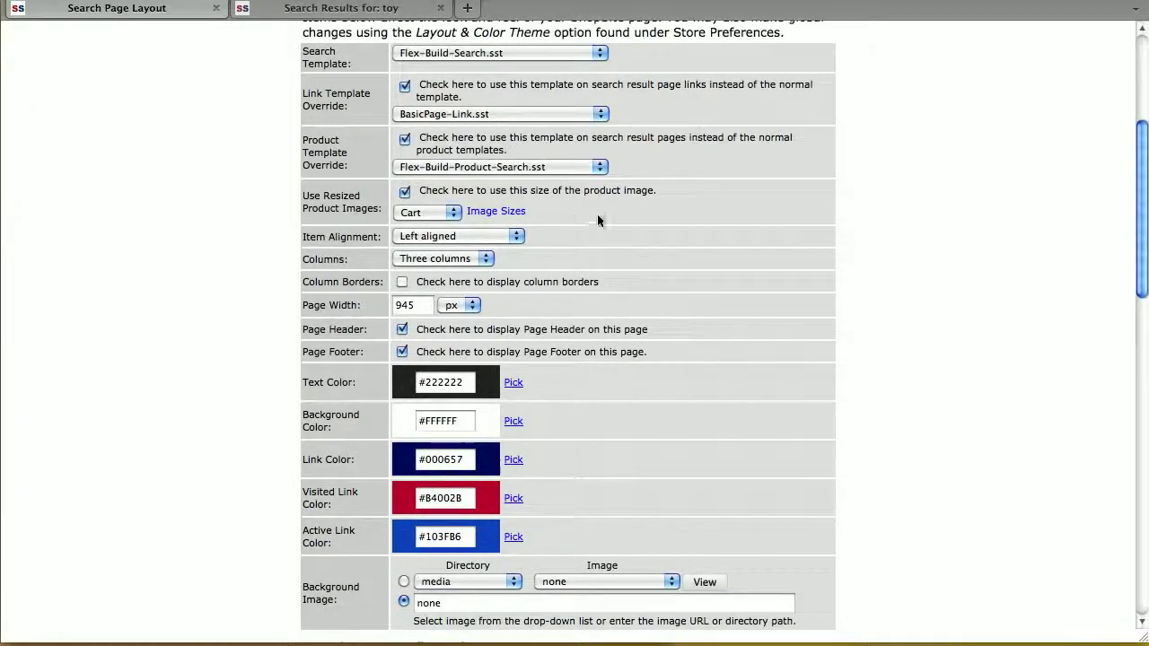
click(480, 258)
click(474, 311)
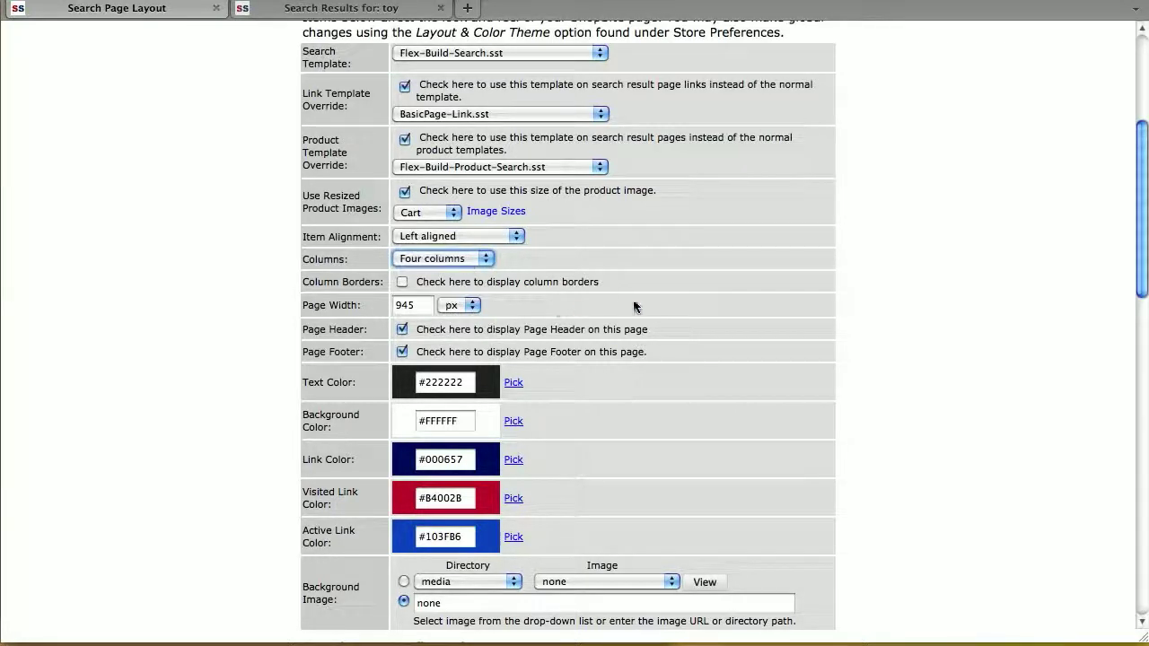
scroll(474, 314, down, 2)
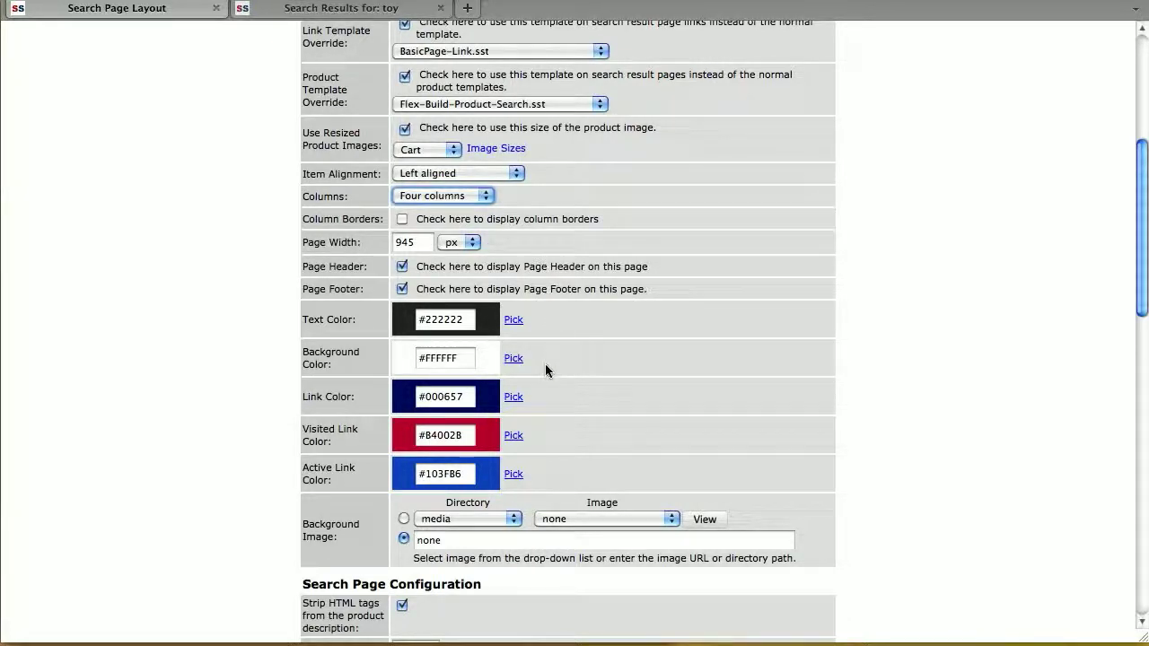
scroll(551, 409, down, 5)
scroll(552, 412, down, 3)
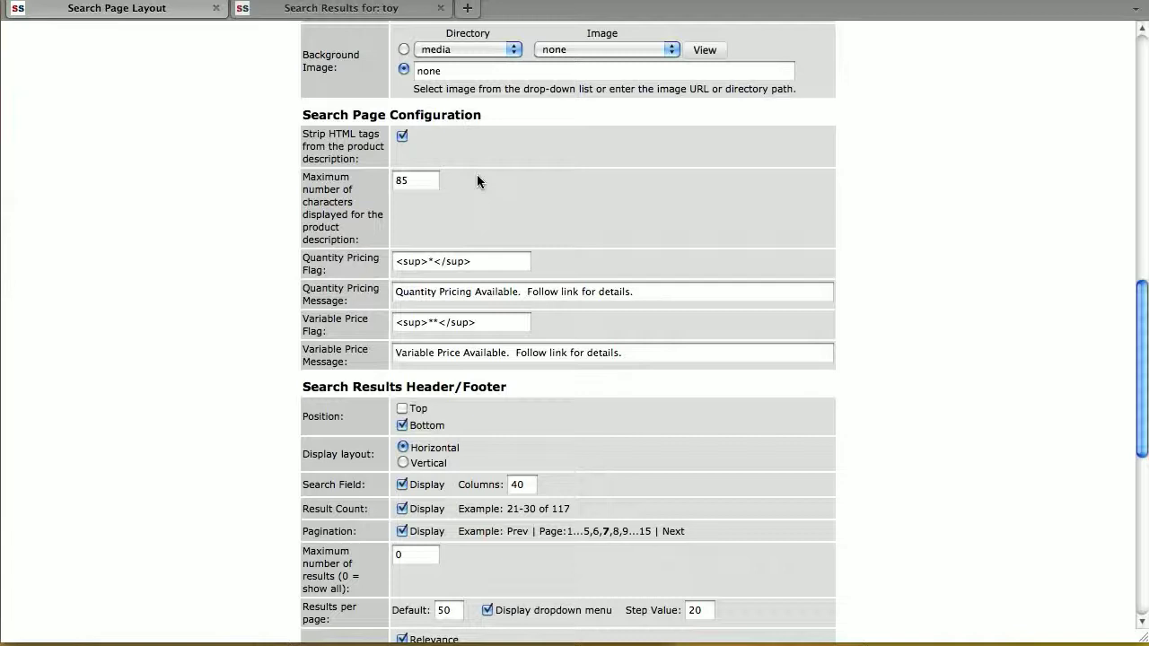
double_click(422, 183)
text(300)
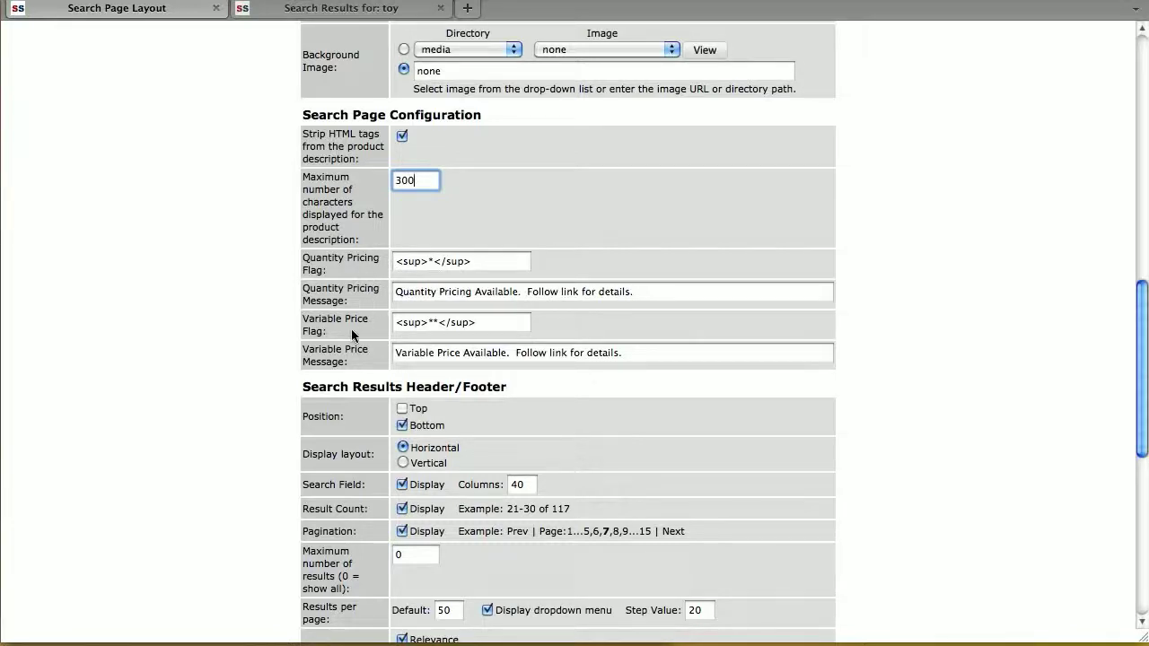
scroll(527, 369, down, 2)
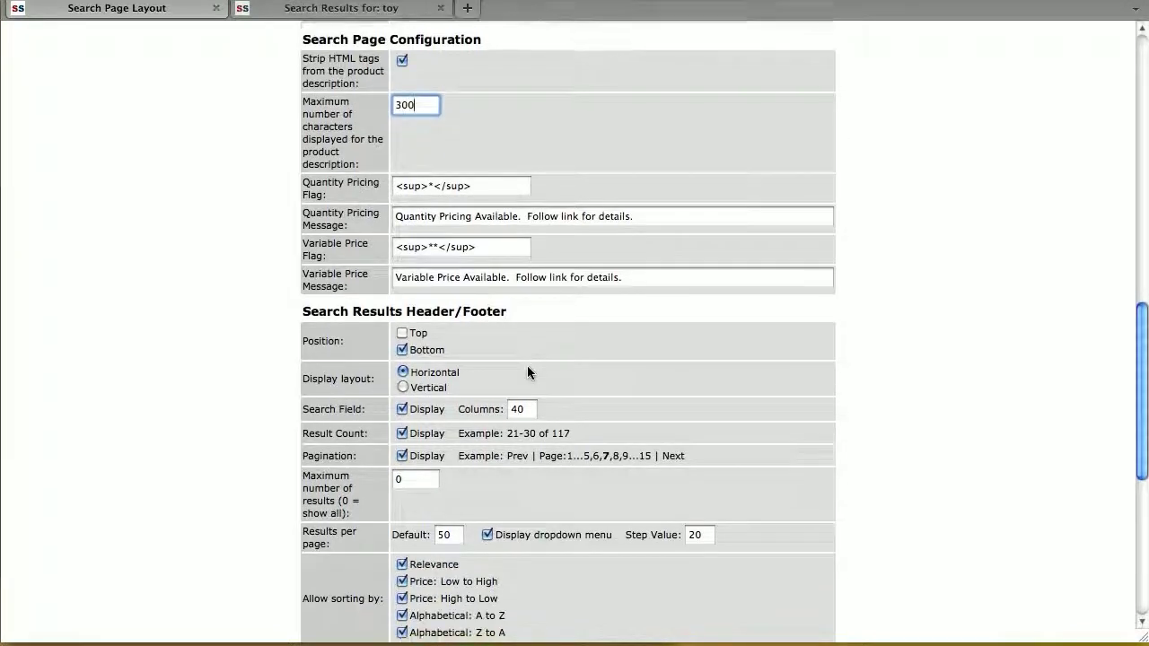
scroll(527, 369, down, 5)
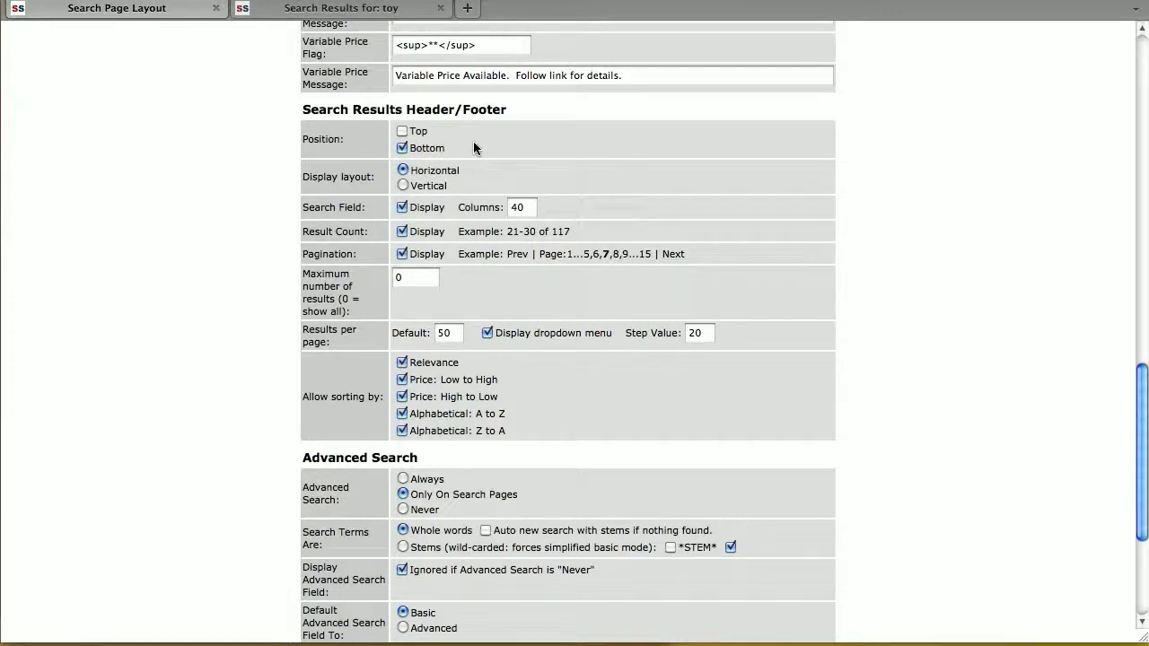
- Add the Top search bar position, enable auto new search with stems, and set Advanced Search to Never
click(418, 9)
scroll(635, 251, down, 10)
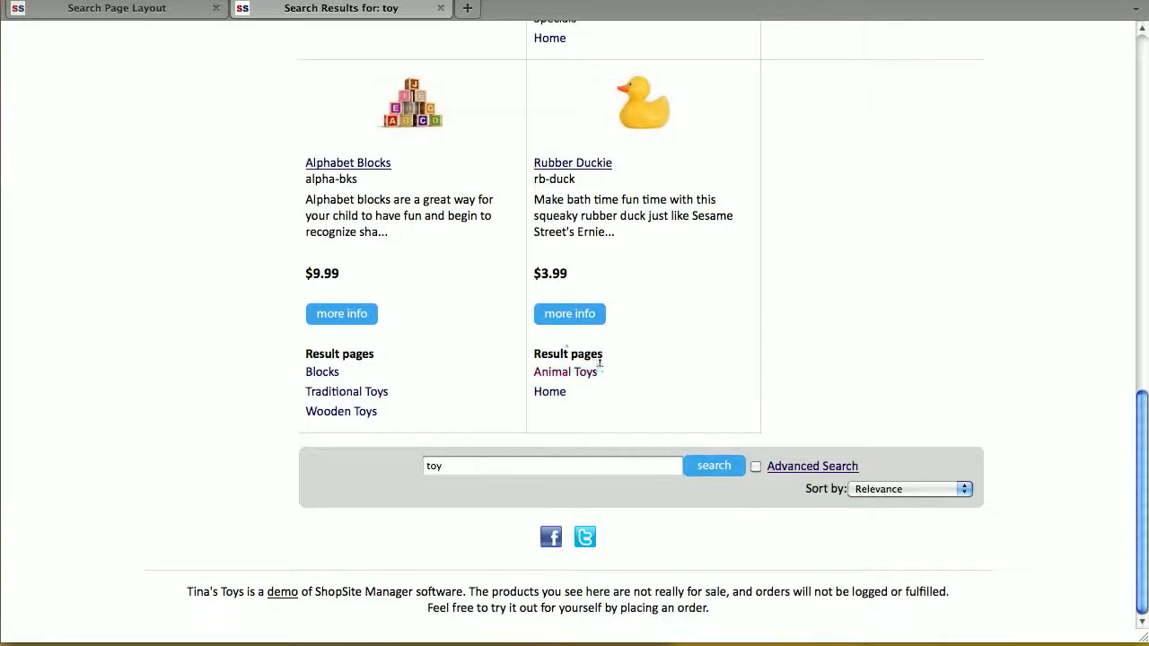
click(163, 14)
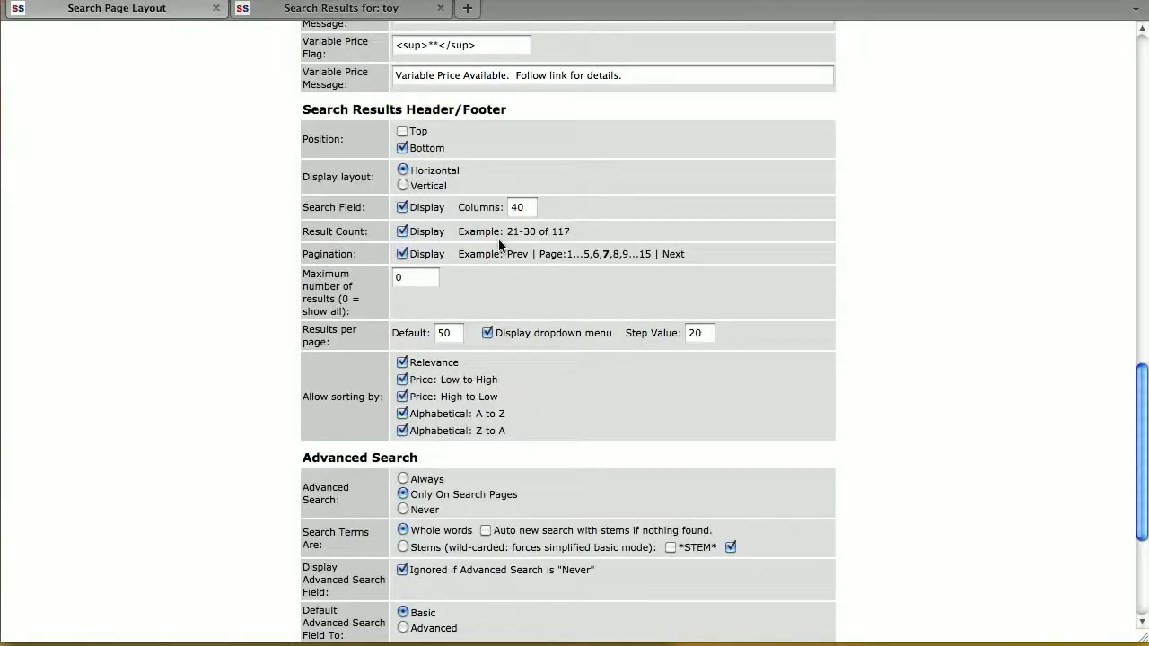
click(403, 131)
scroll(502, 148, down, 2)
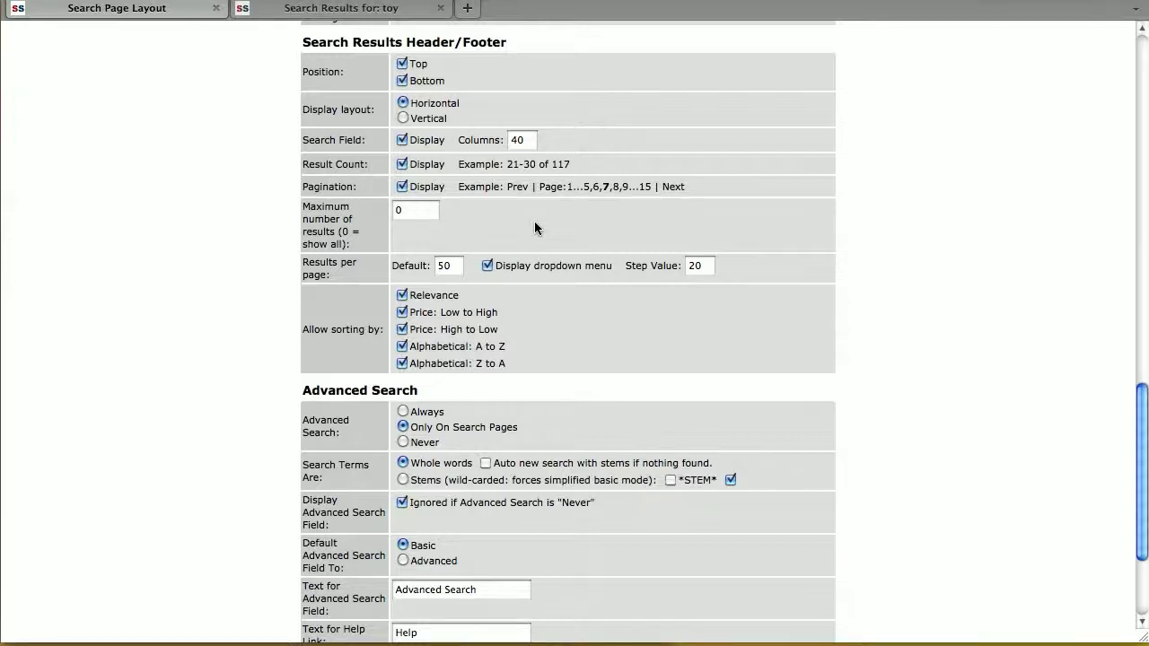
scroll(535, 228, down, 3)
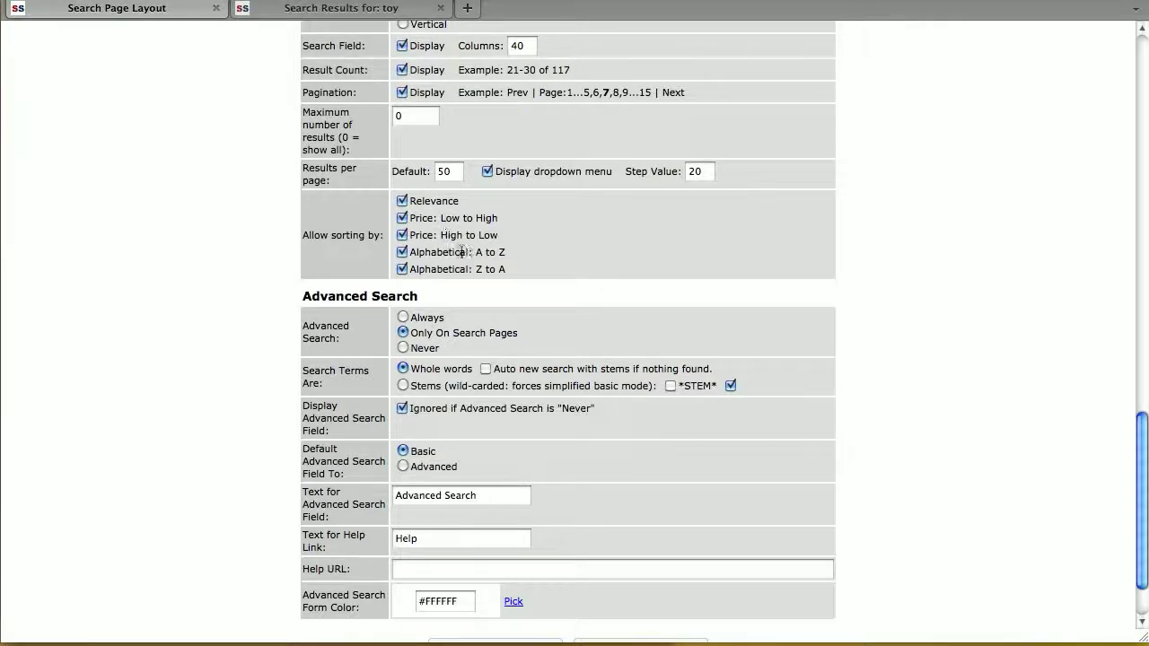
scroll(537, 279, down, 3)
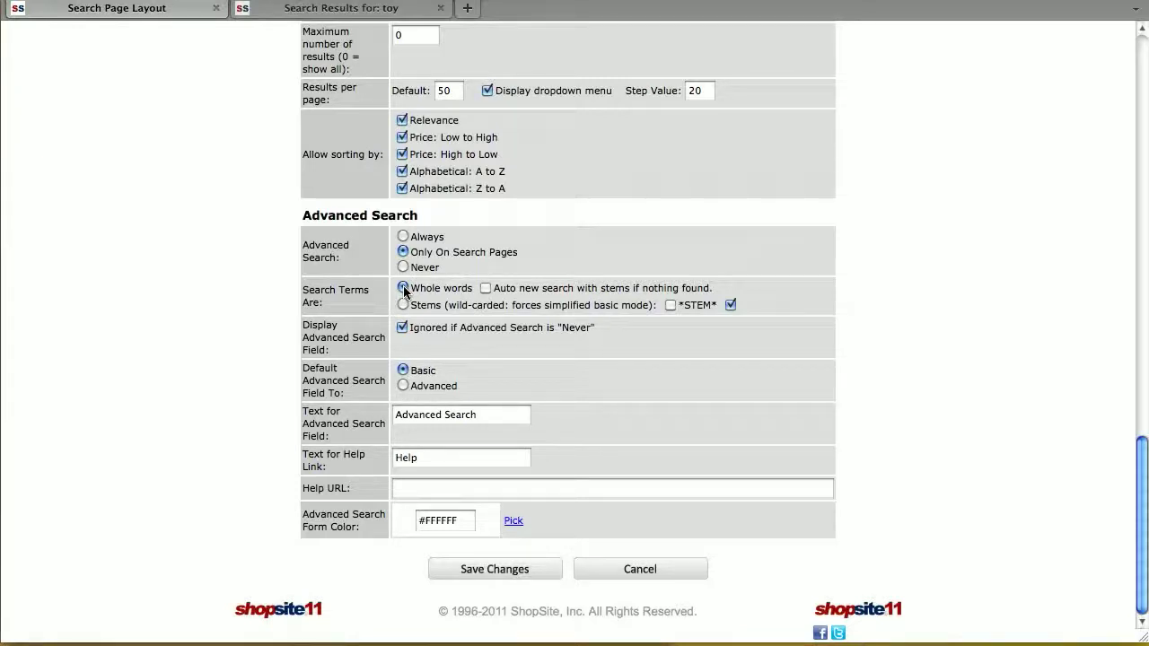
click(484, 289)
click(402, 267)
- Save and publish the layout, then reload the toy results to confirm four columns
click(533, 568)
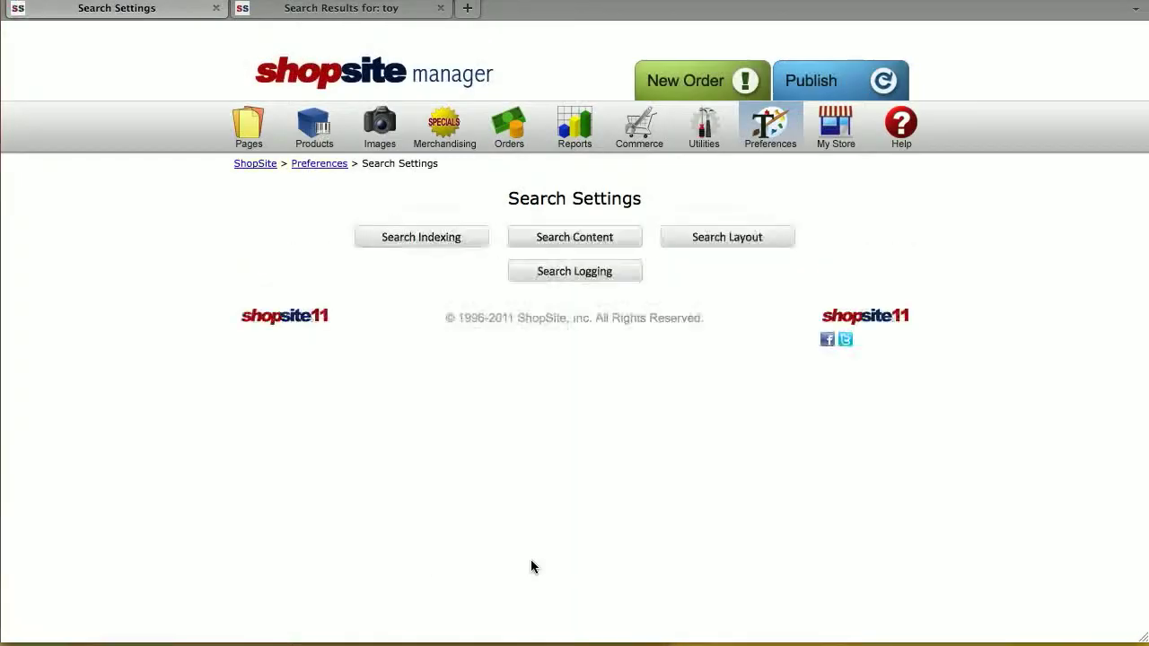
click(826, 81)
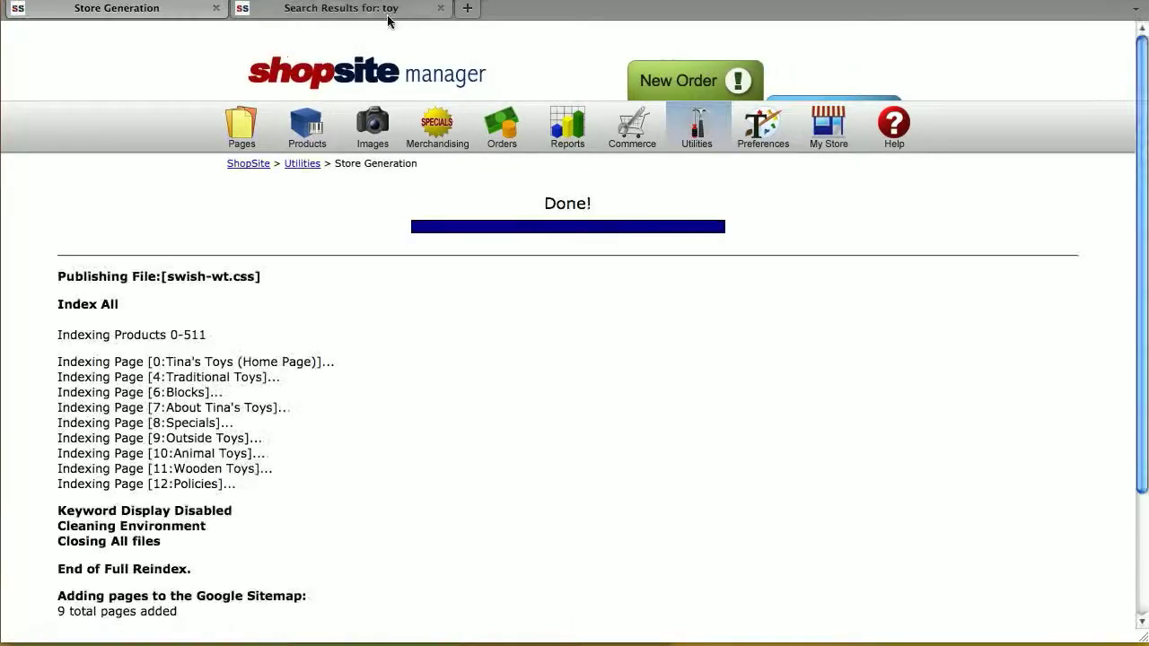
click(385, 12)
right_click(896, 186)
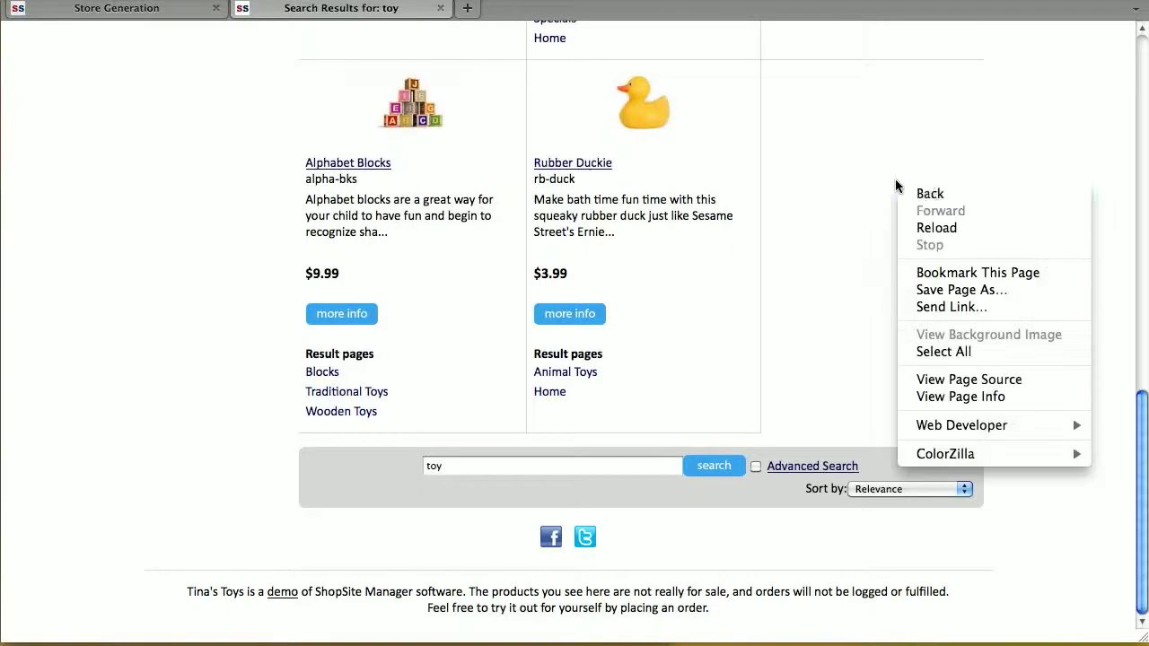
click(941, 230)
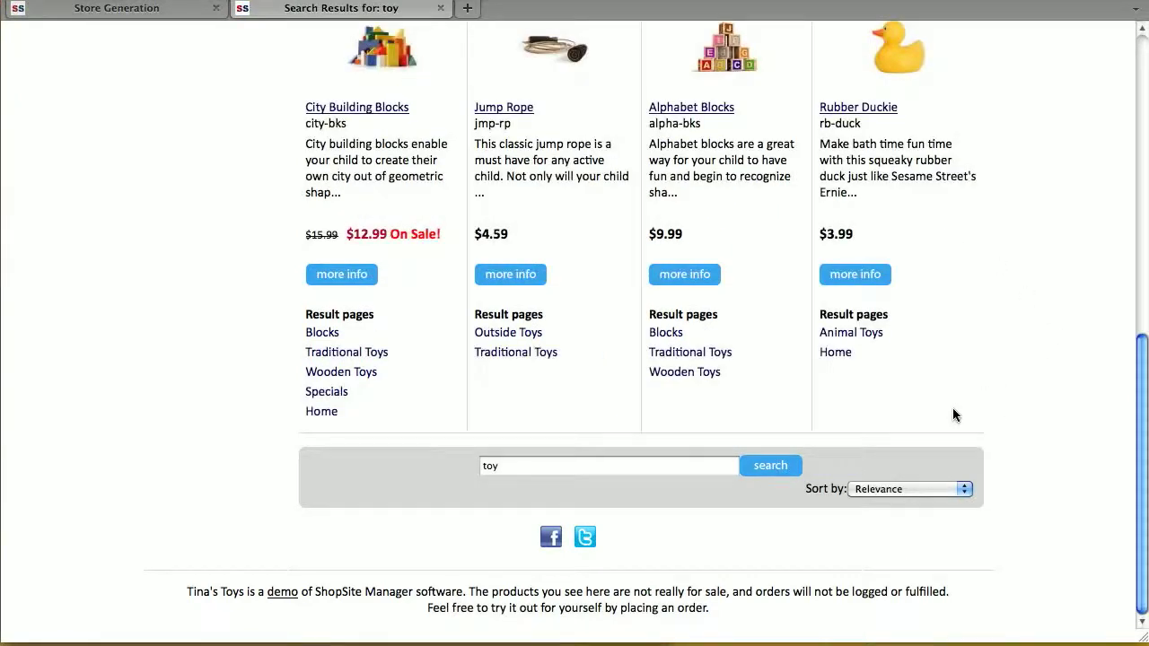
scroll(836, 459, up, 1)
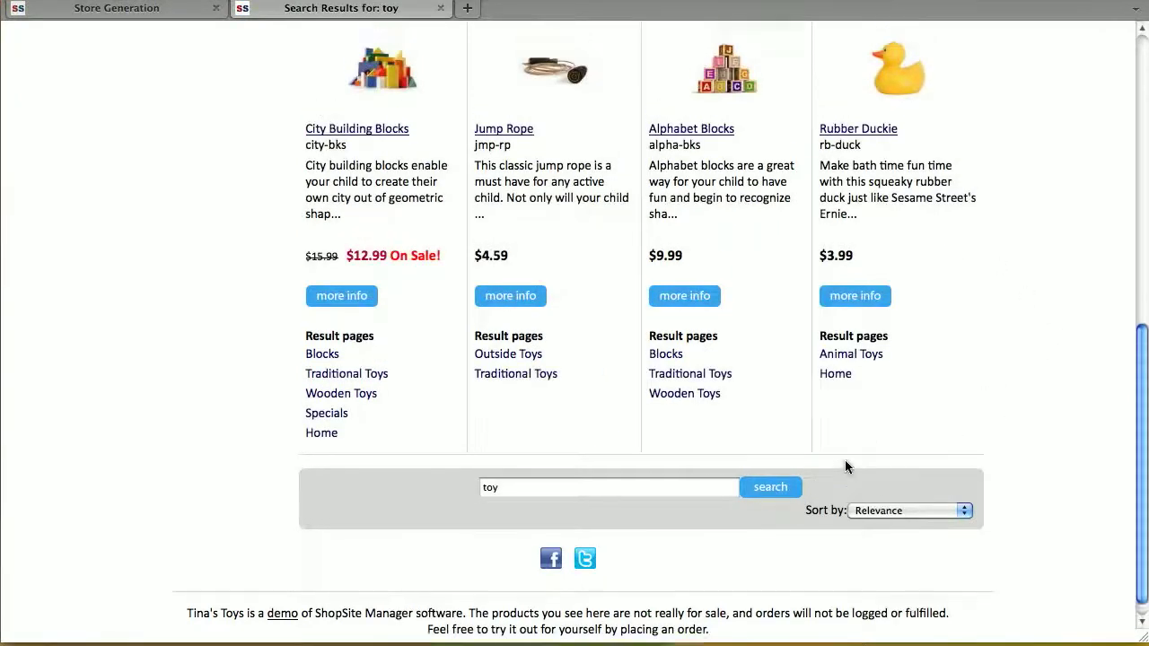
scroll(845, 466, up, 10)
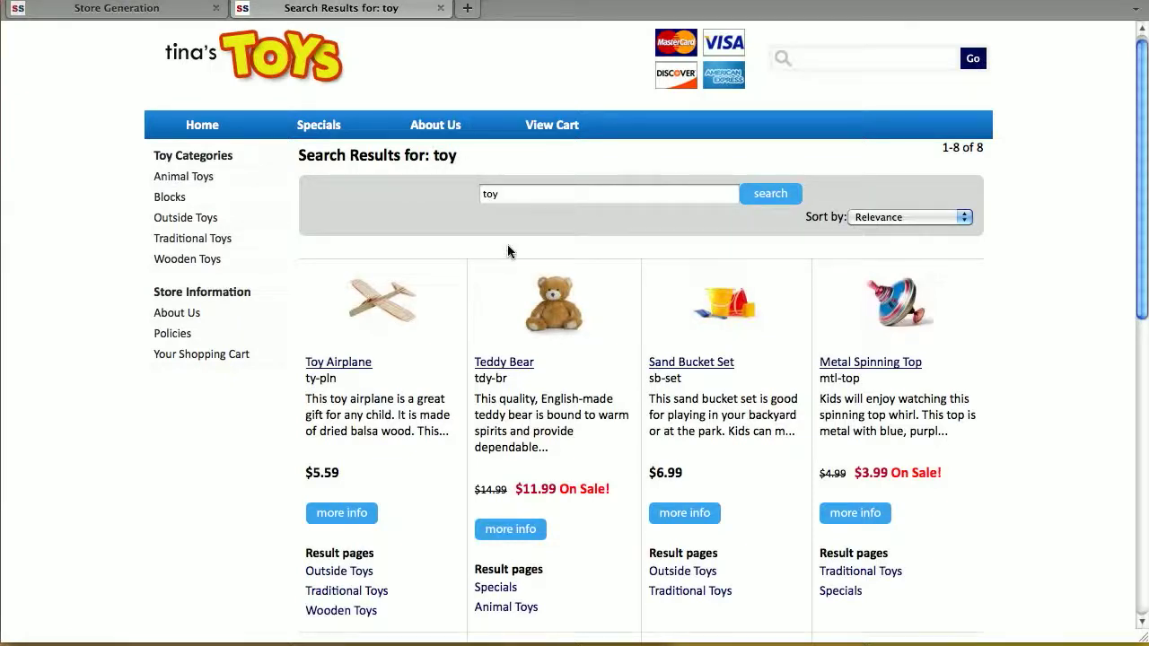
click(177, 15)
- Turn on search logging with 30 days of history under Search Logging Configuration and save
click(744, 127)
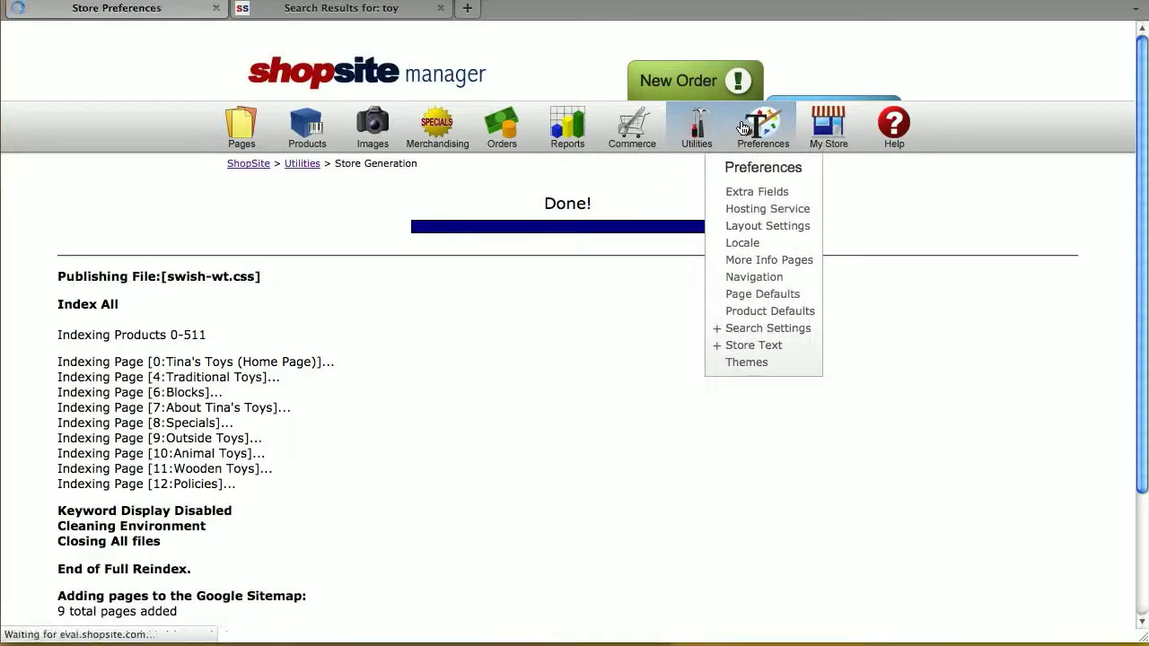
click(606, 240)
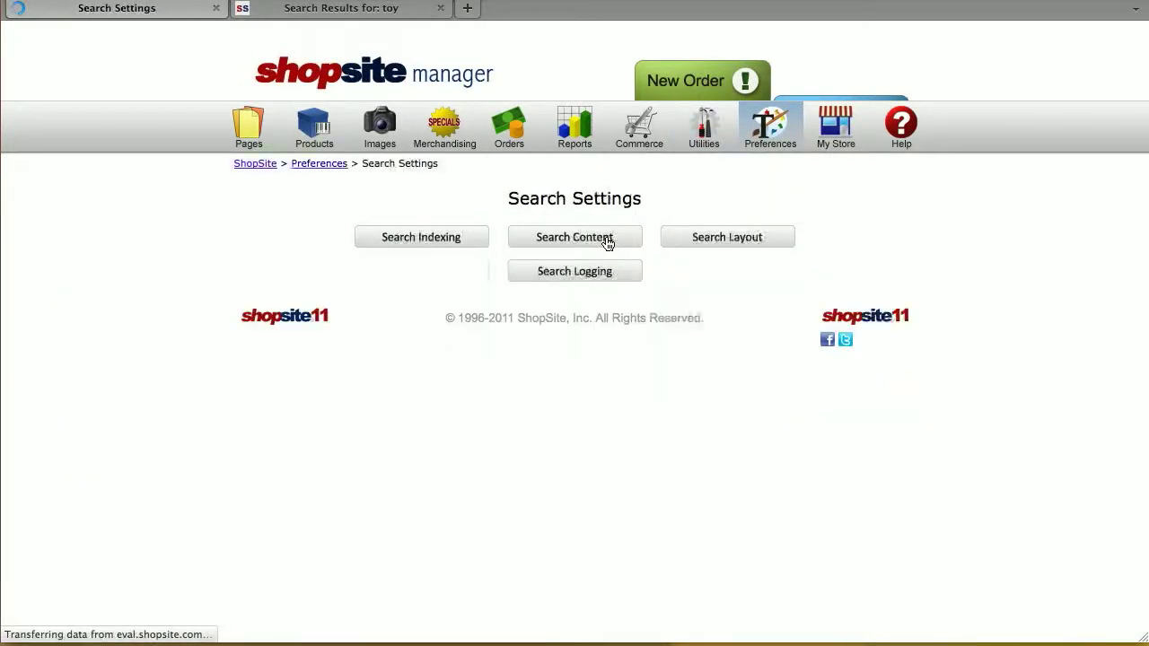
click(586, 274)
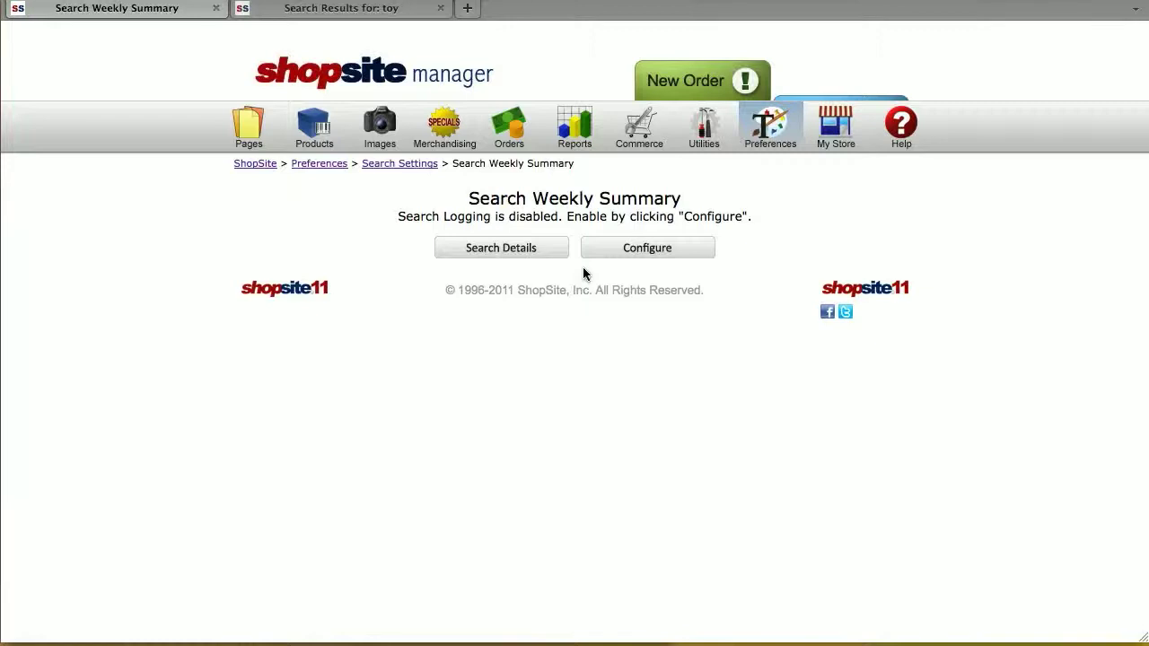
click(640, 249)
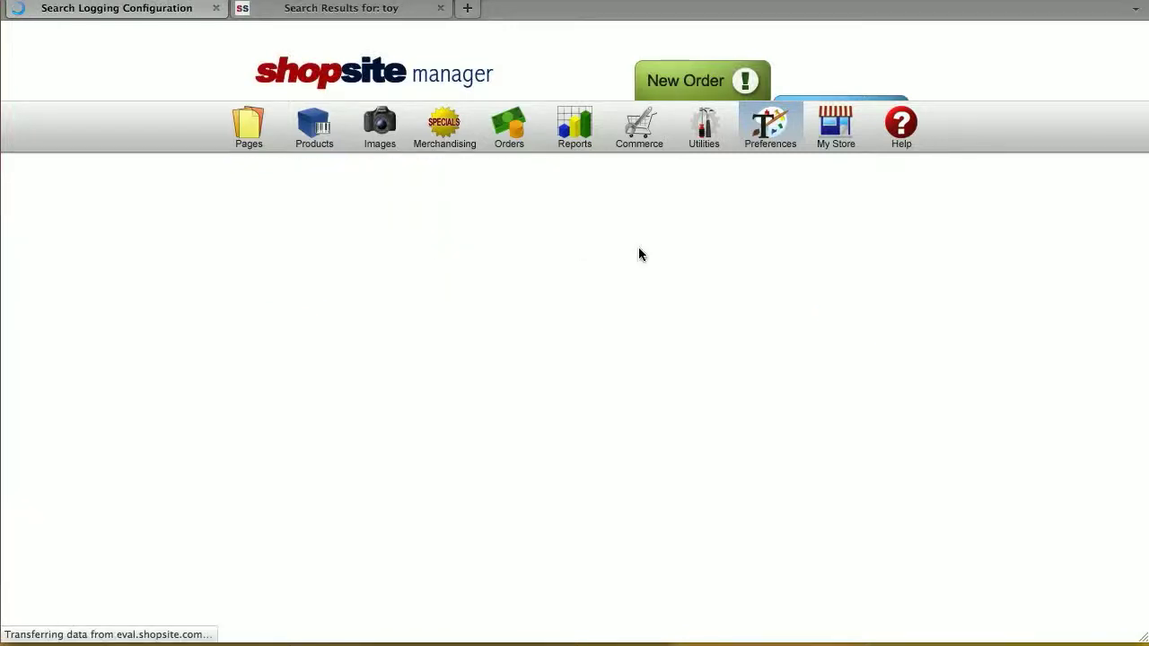
click(454, 228)
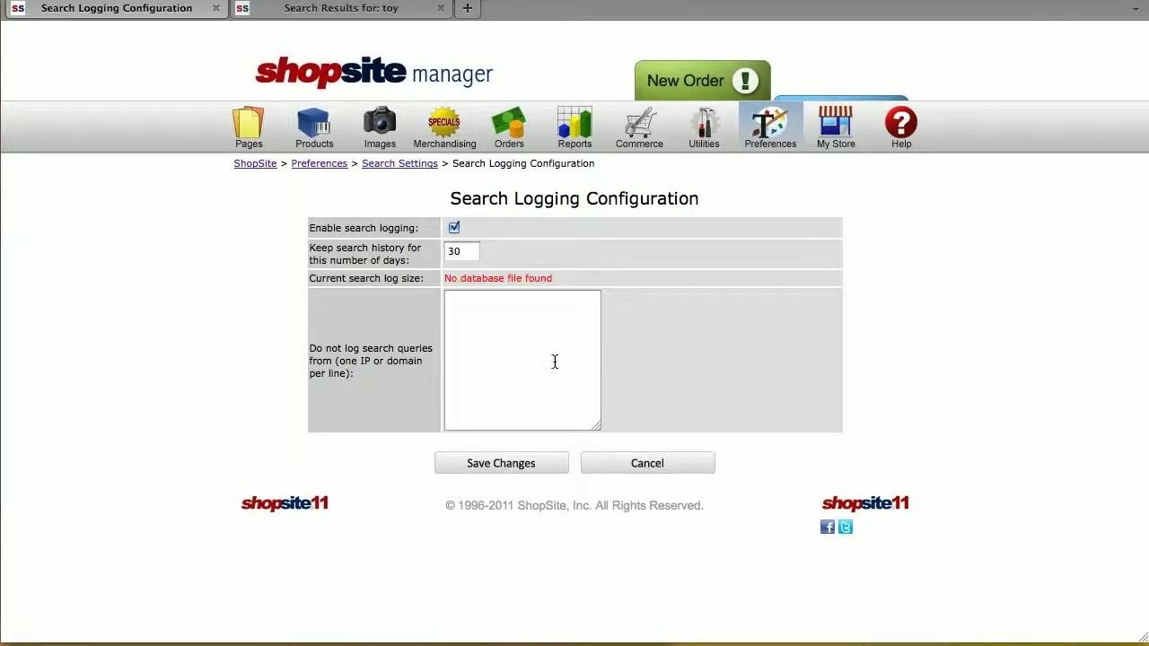
click(526, 465)
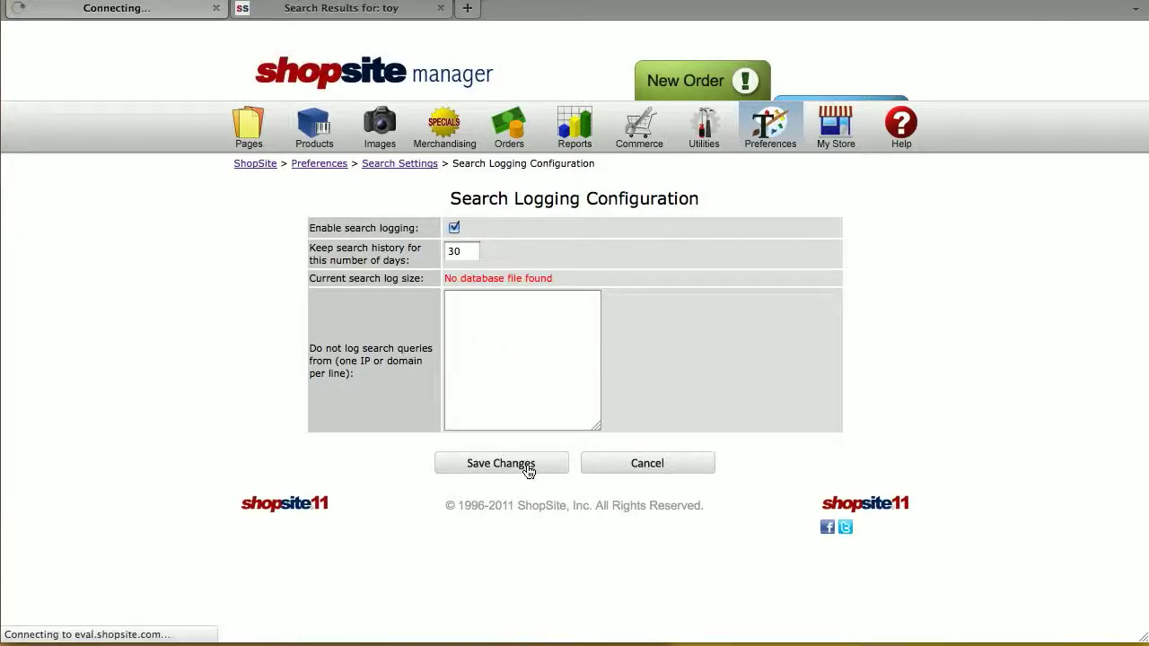
- Review the Search Weekly Summary (zero searches June 28–July 5, 2011), then open Search Details
click(608, 273)
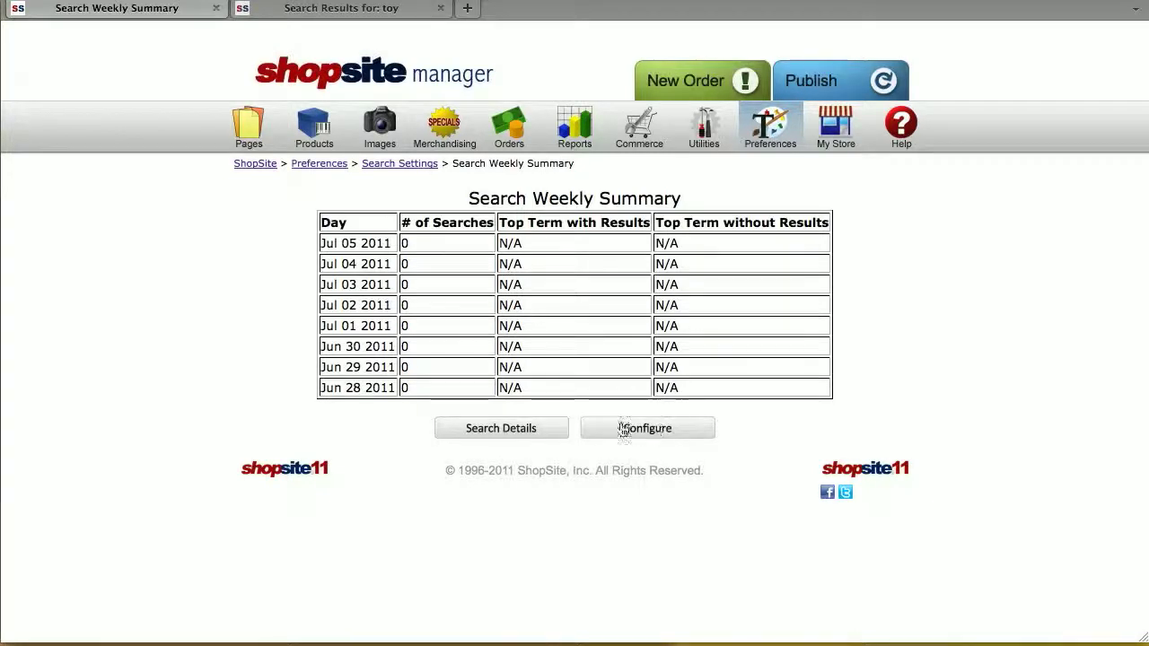
click(552, 431)
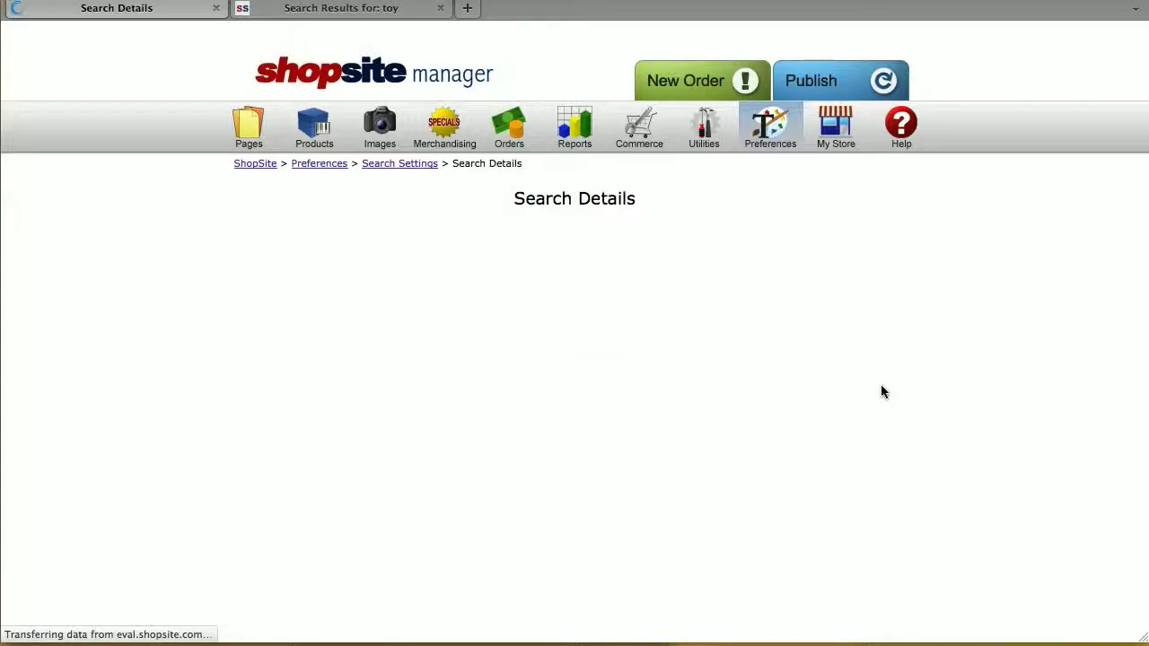